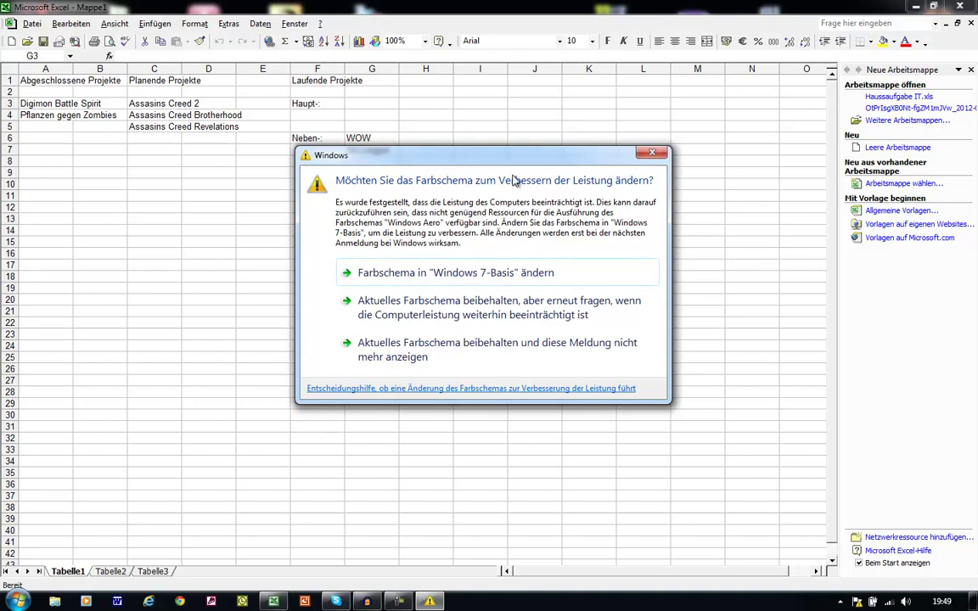
Step: Dismiss the Windows colour scheme prompt and enter "Epic Fail Saga" in cell G3 beside the Haupt-: label
{"action": "left_click", "coordinate": [650, 153]}
{"action": "left_click", "coordinate": [651, 152]}
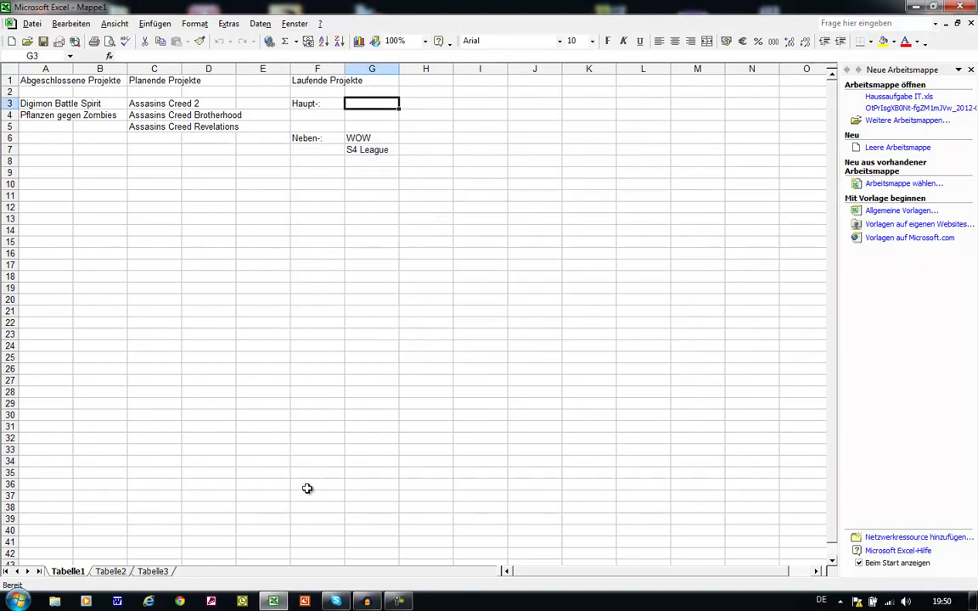
{"action": "mouse_move", "coordinate": [399, 603]}
{"action": "type", "text": "Epic F"}
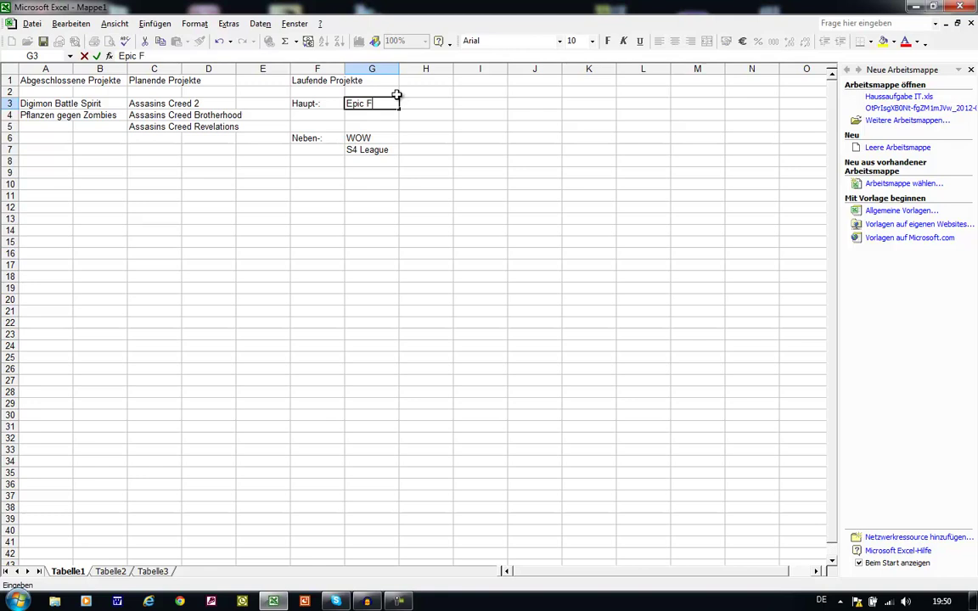
{"action": "type", "text": "ail Saga"}
{"action": "left_click", "coordinate": [371, 114]}
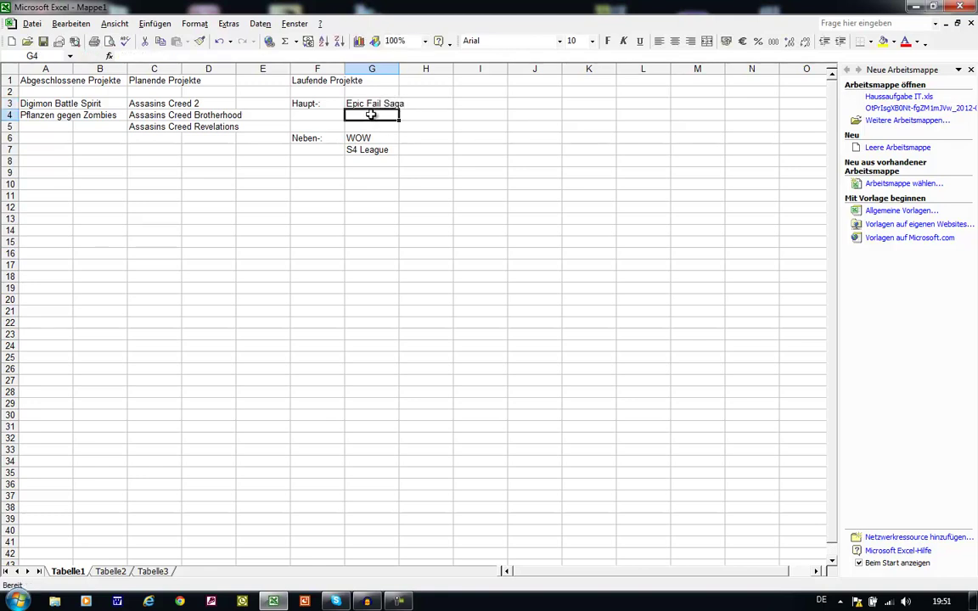
{"action": "left_click", "coordinate": [415, 118]}
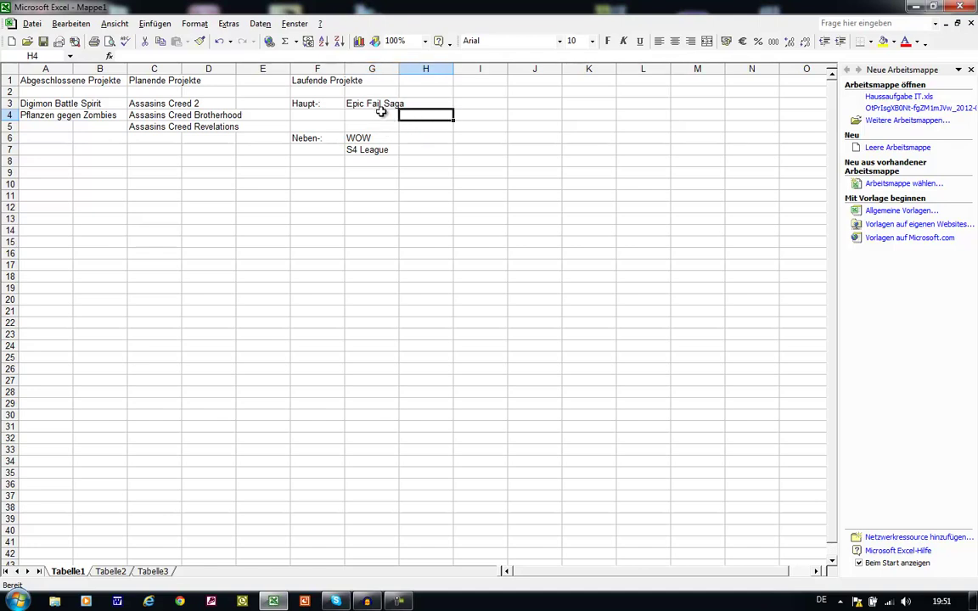
{"action": "left_click", "coordinate": [382, 115]}
{"action": "left_click", "coordinate": [432, 99]}
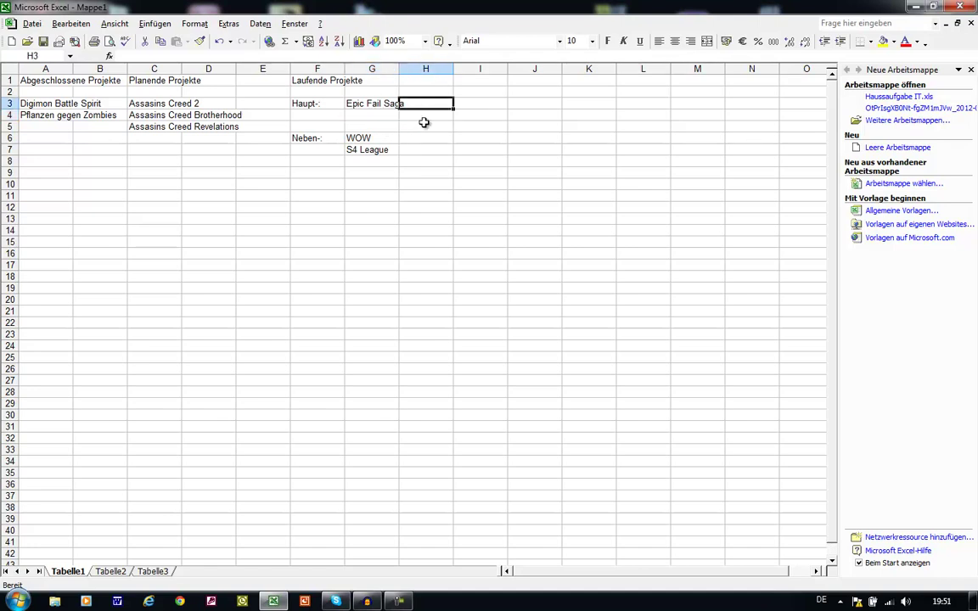
{"action": "left_click", "coordinate": [424, 124]}
{"action": "left_click", "coordinate": [412, 116]}
Step: Enter "Digimon World Championship" in cell G4, below the Epic Fail Saga entry
{"action": "left_click", "coordinate": [390, 115]}
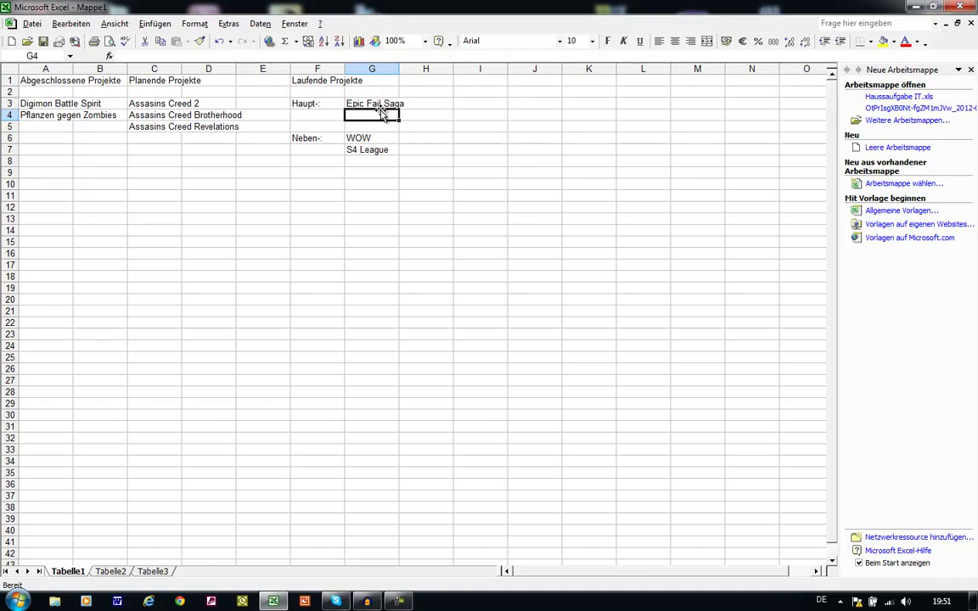
{"action": "type", "text": "Digim"}
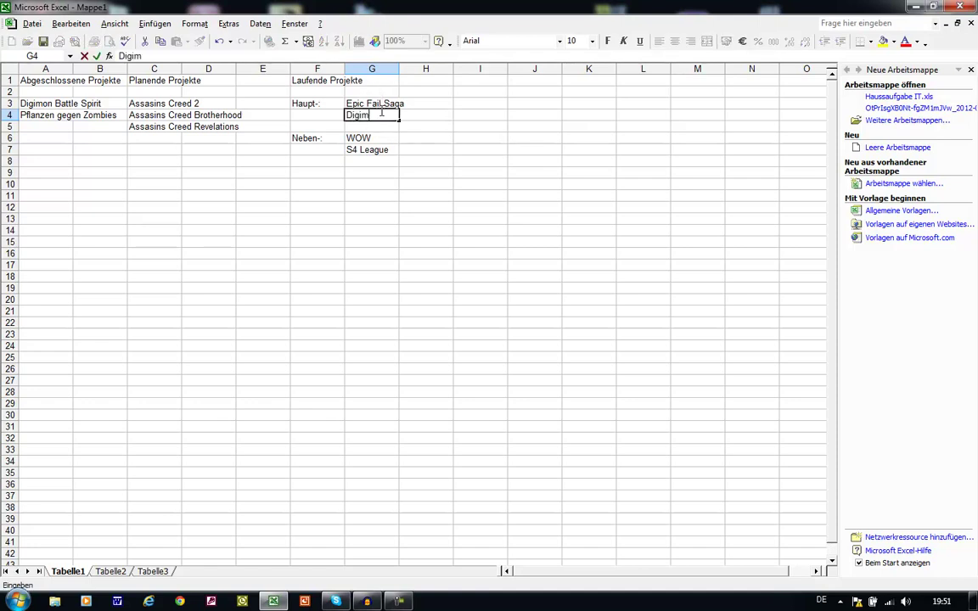
{"action": "type", "text": "on World Champio"}
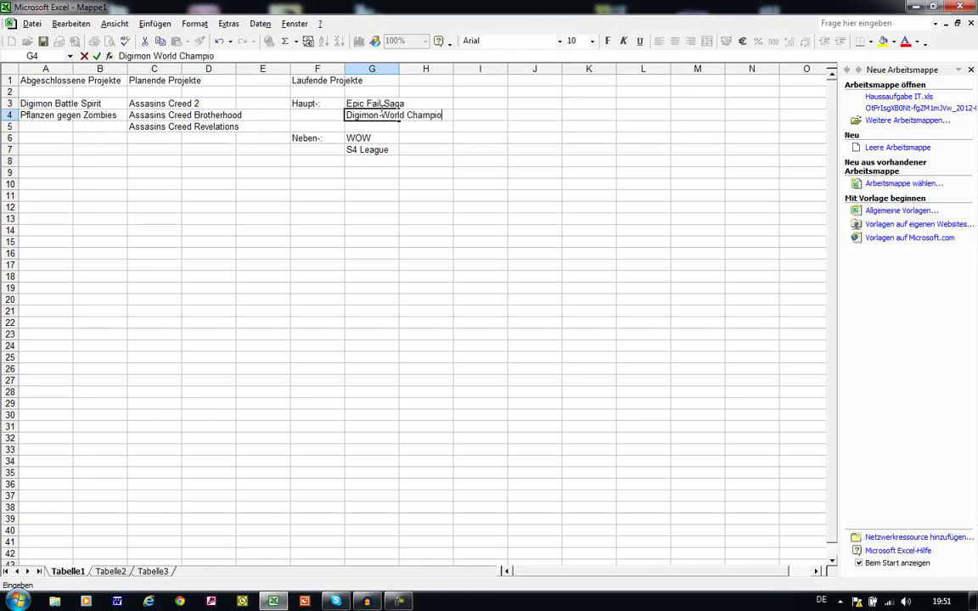
{"action": "type", "text": "nship"}
{"action": "left_click", "coordinate": [356, 132]}
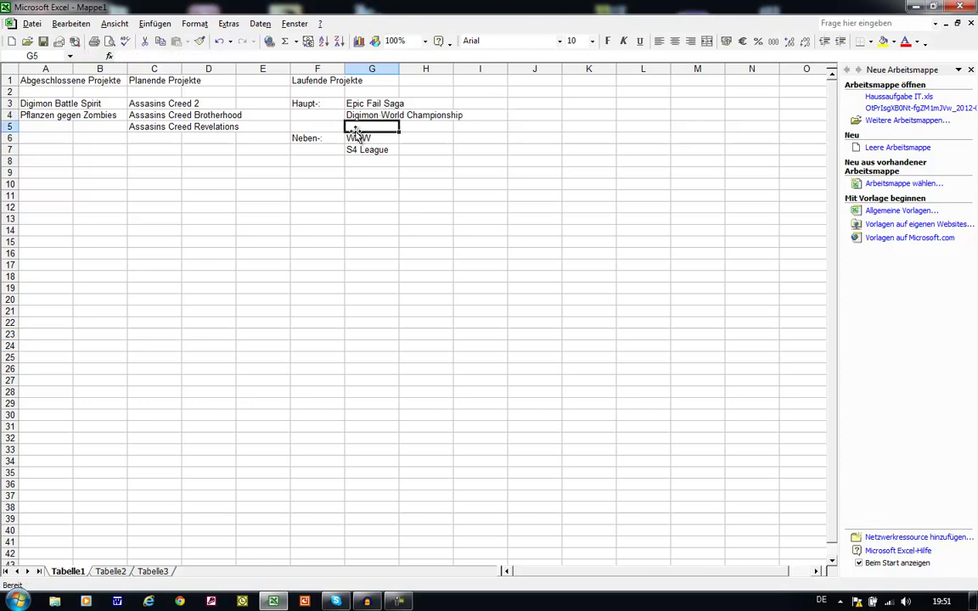
Step: Move the Windows colour scheme prompt off the project lists and return to the worksheet
{"action": "left_click", "coordinate": [312, 114]}
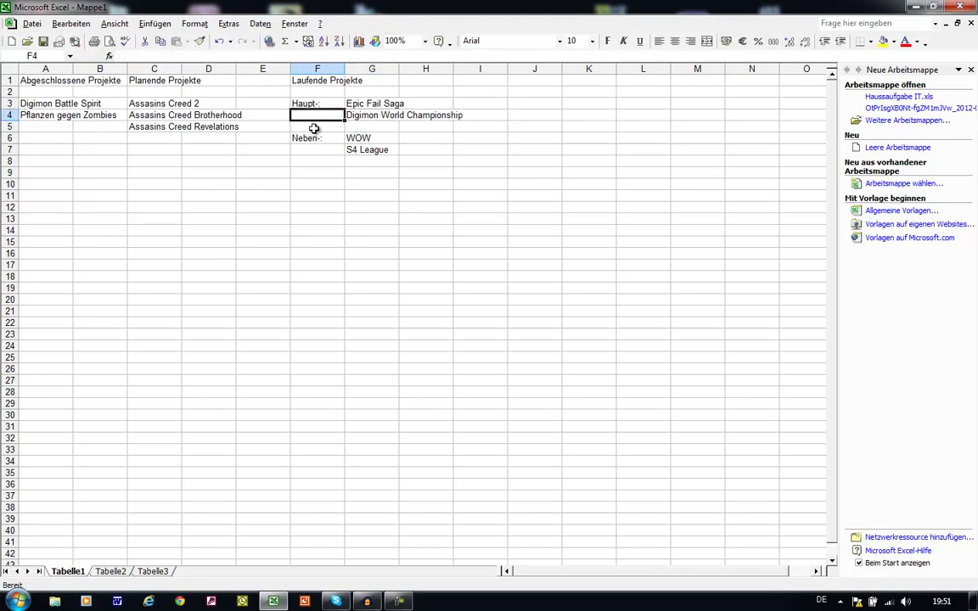
{"action": "left_click", "coordinate": [314, 127]}
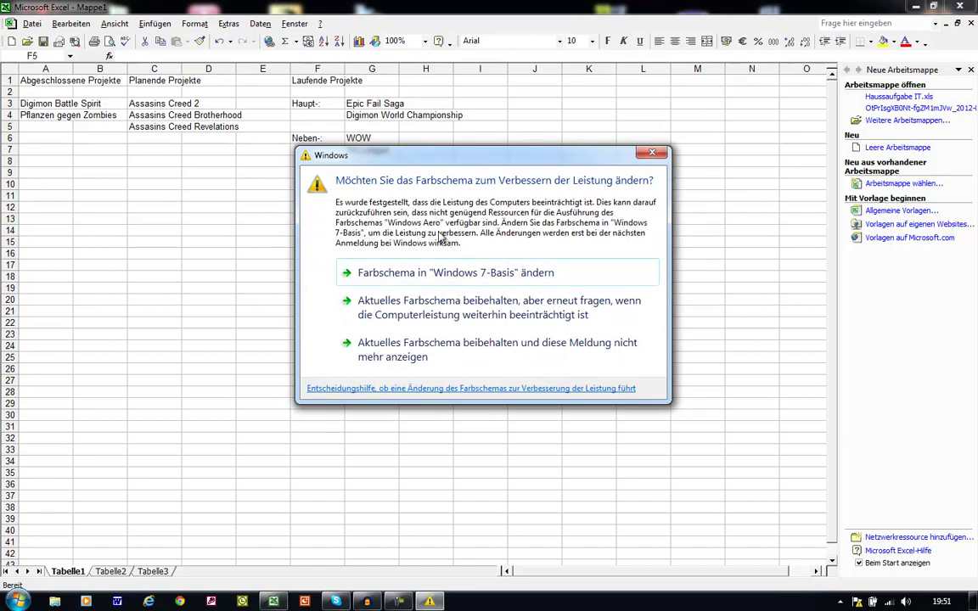
{"action": "left_click_drag", "start_coordinate": [388, 162], "coordinate": [506, 235]}
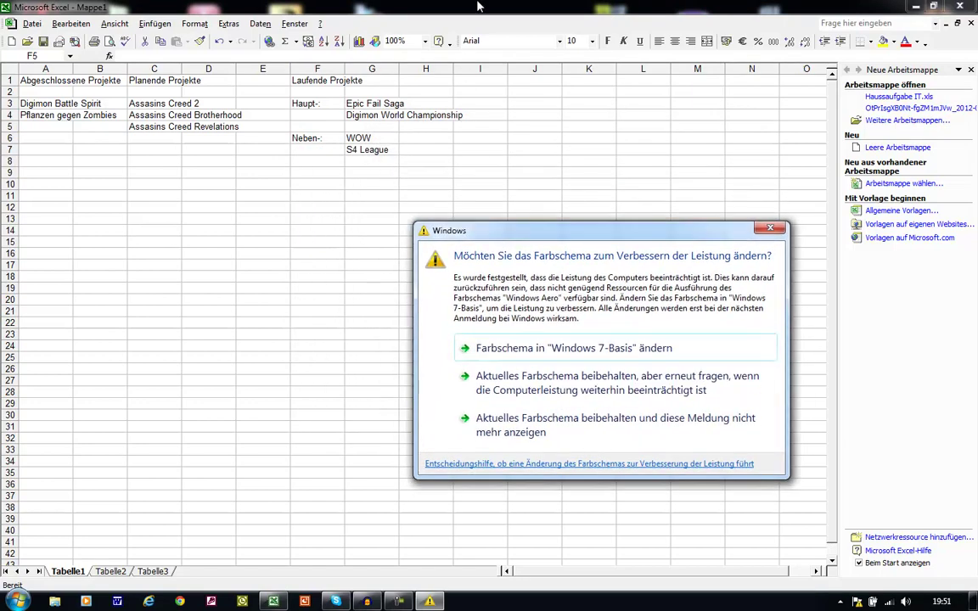
{"action": "key", "text": "Escape"}
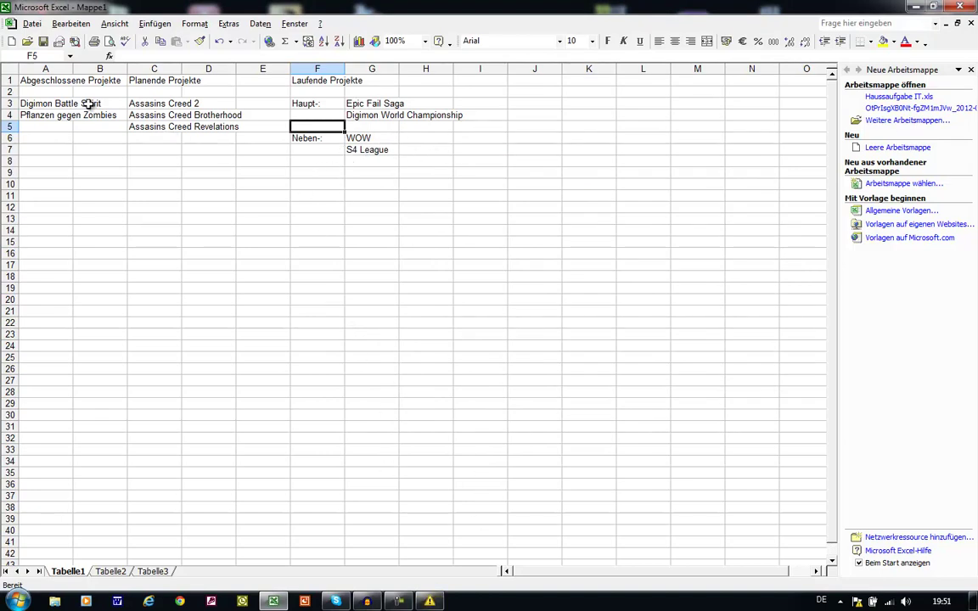
{"action": "left_click", "coordinate": [51, 88]}
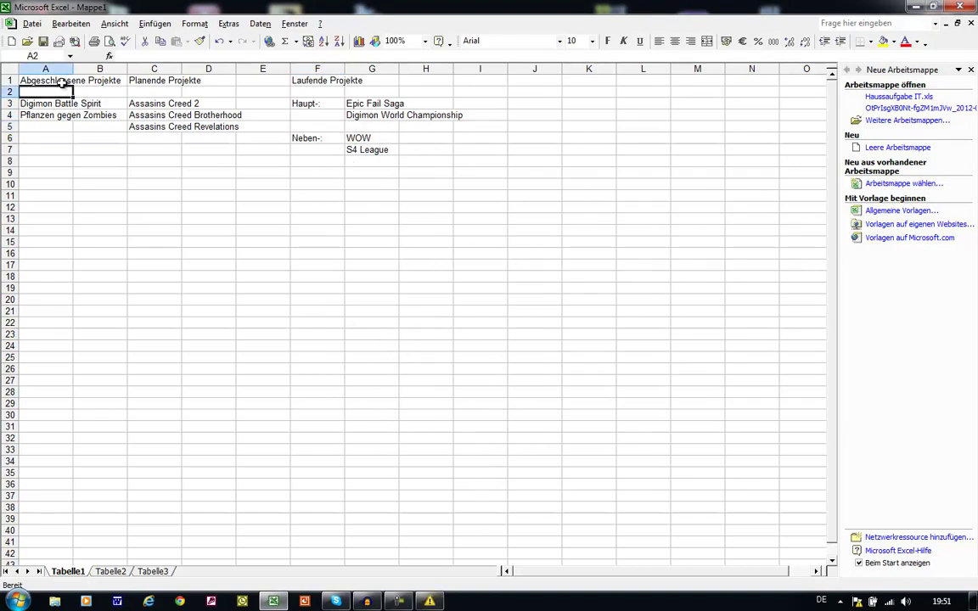
{"action": "left_click", "coordinate": [56, 80]}
{"action": "left_click", "coordinate": [102, 90]}
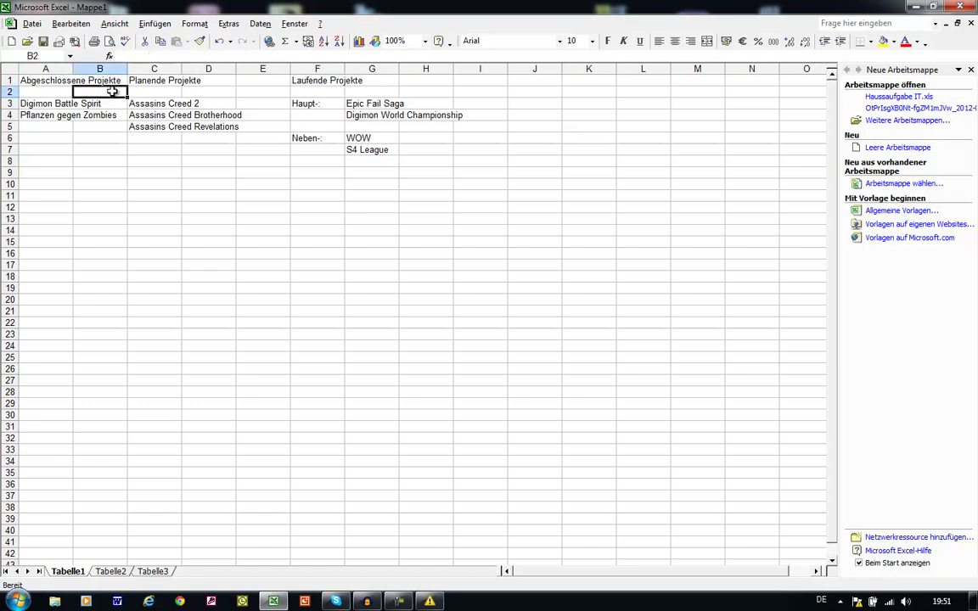
{"action": "left_click_drag", "start_coordinate": [138, 138], "coordinate": [149, 128]}
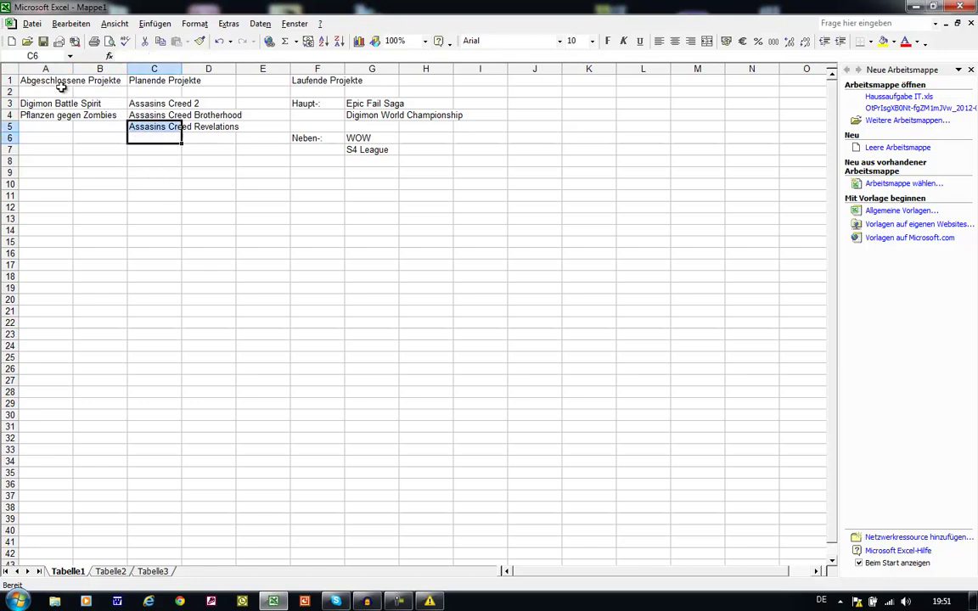
{"action": "left_click", "coordinate": [200, 142]}
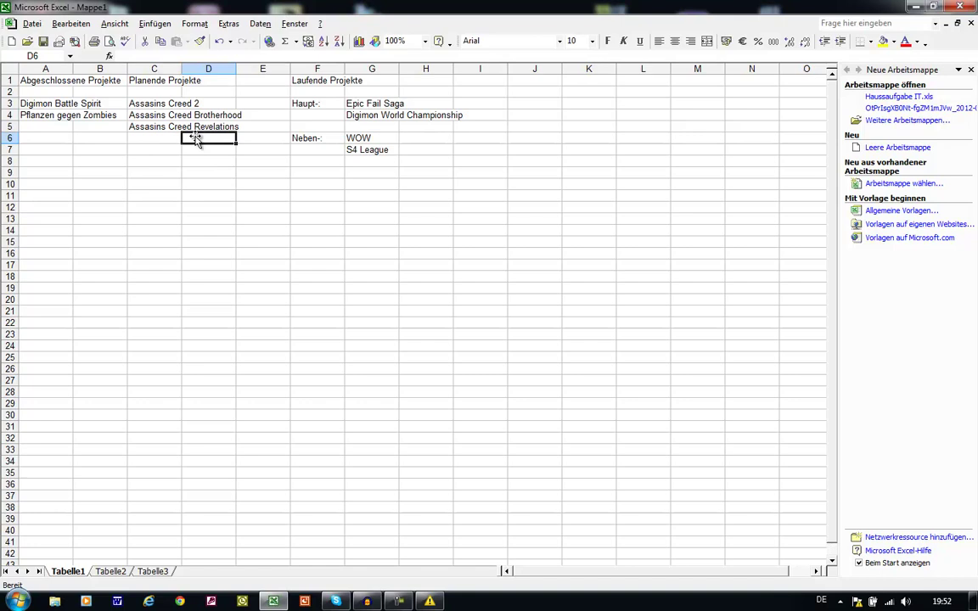
{"action": "left_click", "coordinate": [141, 137]}
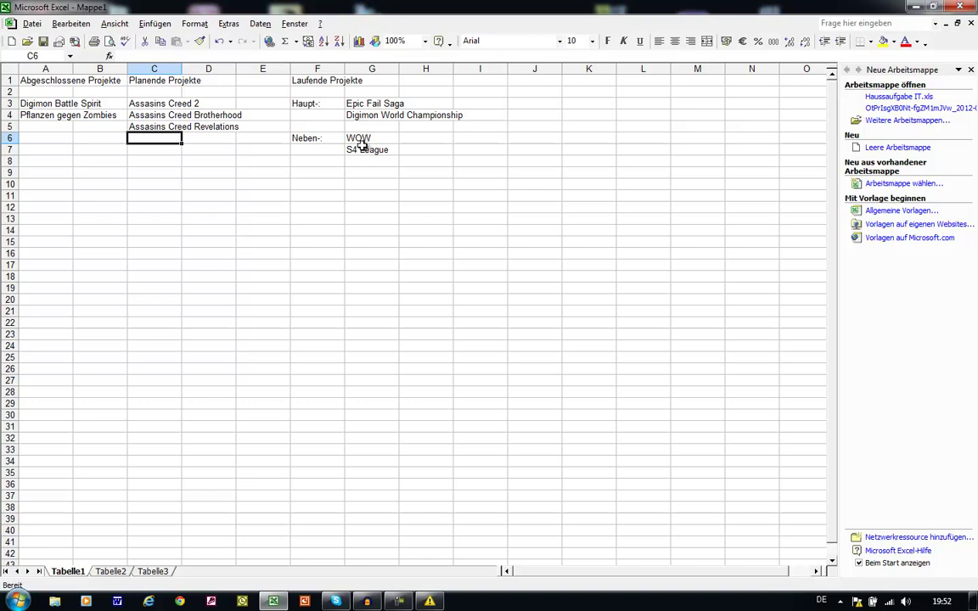
Step: Clear the Digimon World Championship entry from cell G4
{"action": "left_click", "coordinate": [365, 116]}
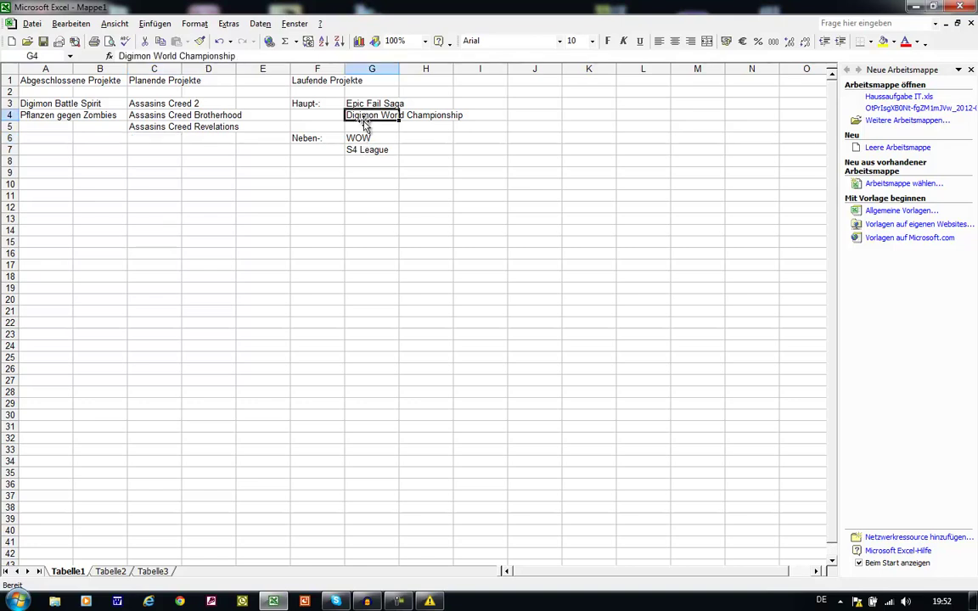
{"action": "key", "text": "BackSpace"}
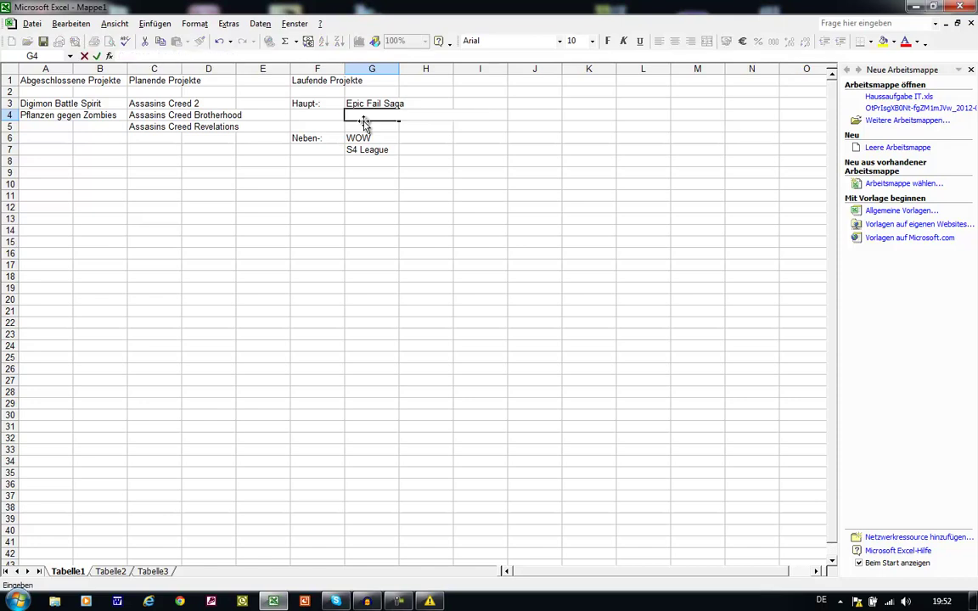
{"action": "left_click", "coordinate": [406, 103]}
{"action": "left_click", "coordinate": [407, 117]}
{"action": "left_click", "coordinate": [408, 125]}
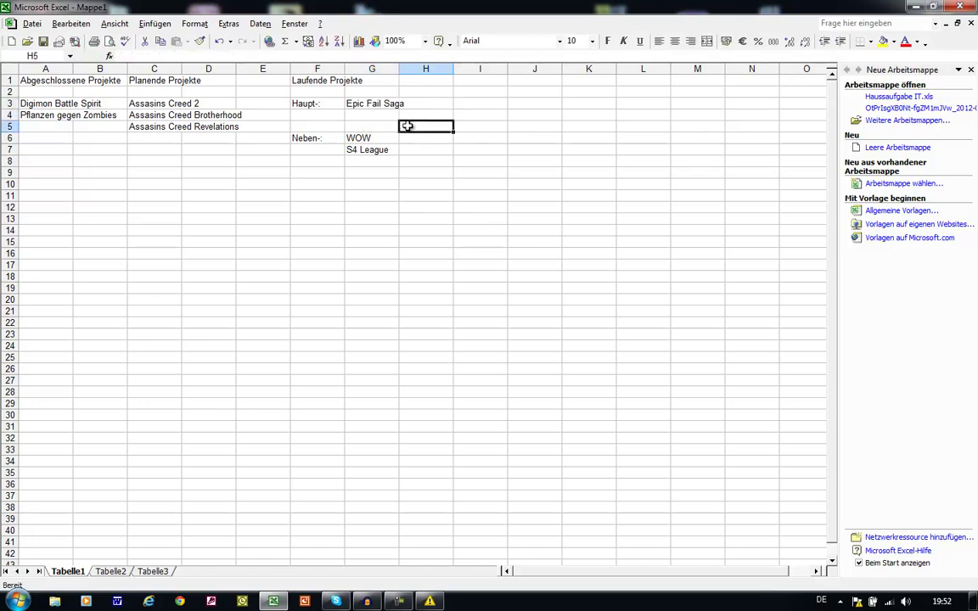
{"action": "left_click", "coordinate": [404, 148]}
{"action": "left_click", "coordinate": [332, 196]}
{"action": "left_click", "coordinate": [251, 261]}
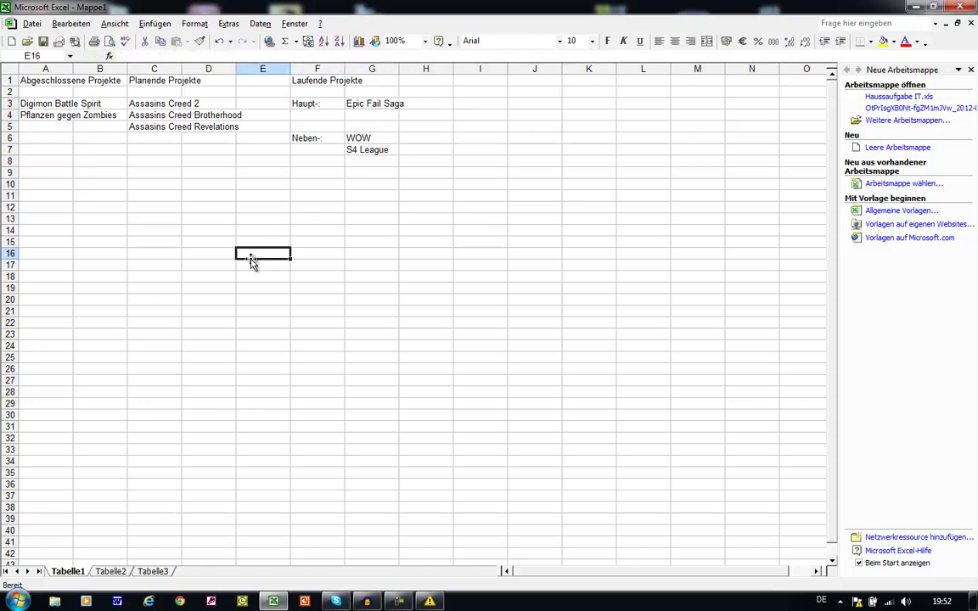
{"action": "left_click", "coordinate": [488, 299]}
{"action": "left_click", "coordinate": [476, 207]}
{"action": "left_click", "coordinate": [272, 230]}
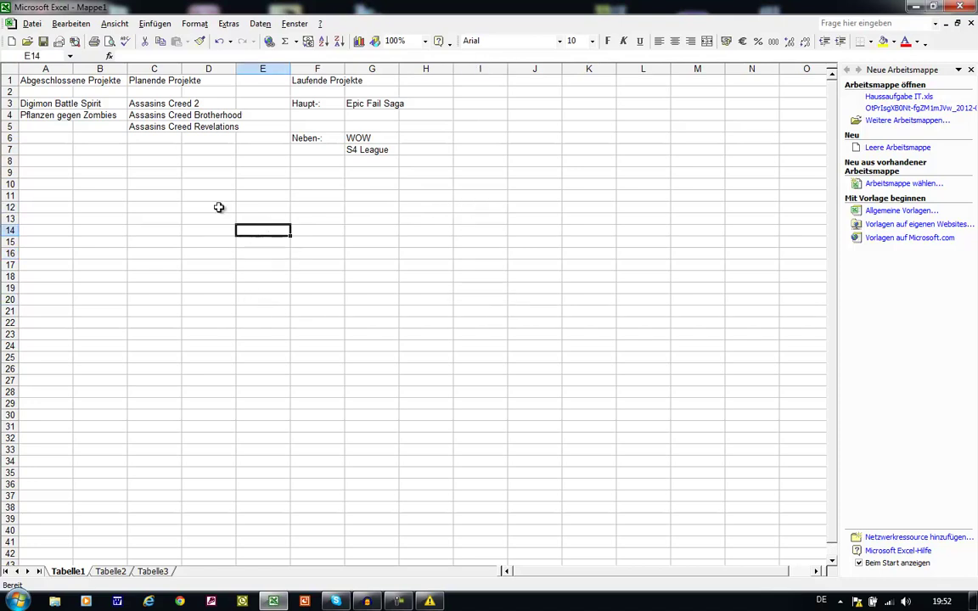
{"action": "left_click", "coordinate": [161, 181]}
{"action": "left_click", "coordinate": [429, 138]}
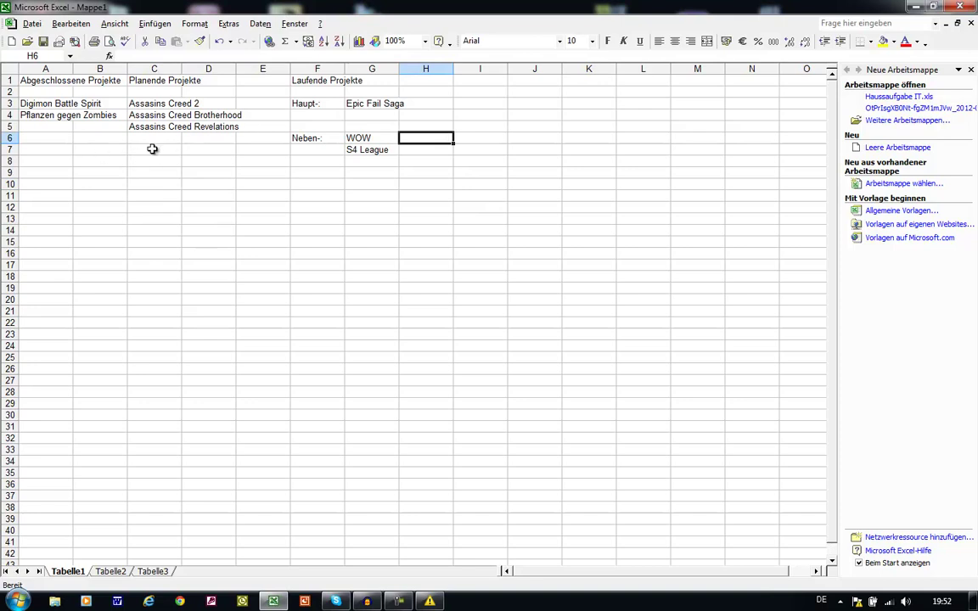
{"action": "left_click", "coordinate": [378, 114]}
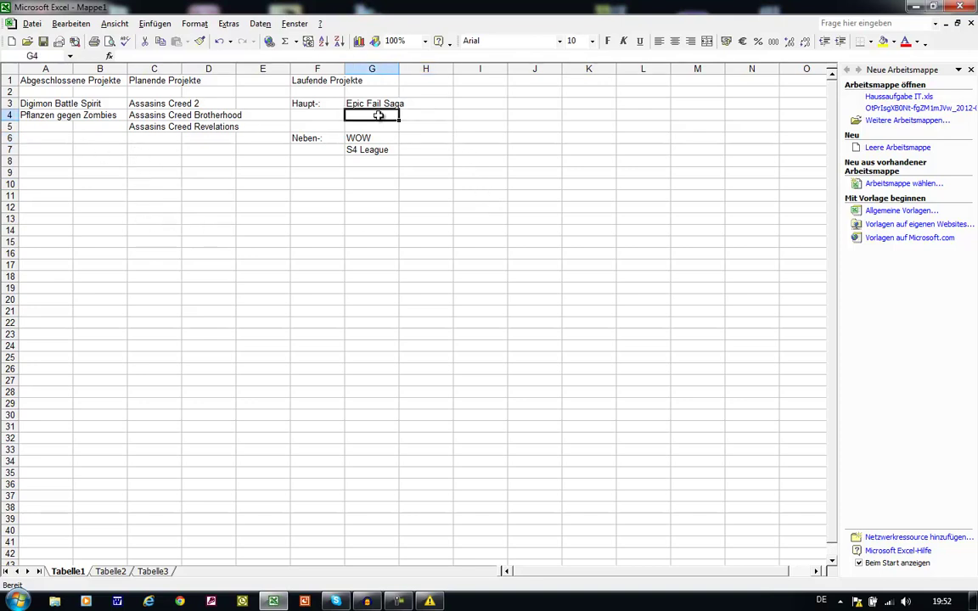
{"action": "left_click", "coordinate": [322, 94]}
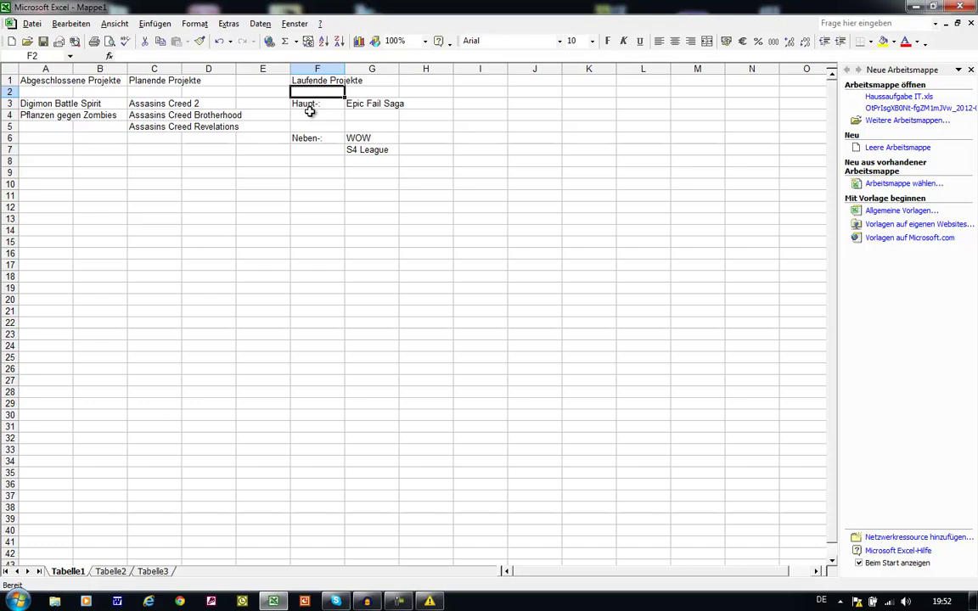
{"action": "left_click", "coordinate": [383, 95]}
{"action": "left_click", "coordinate": [384, 116]}
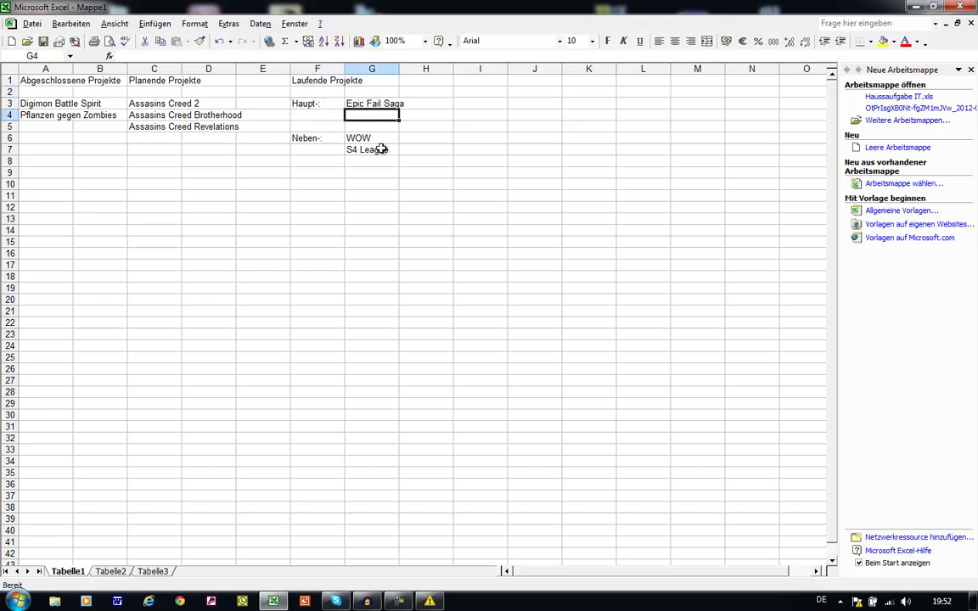
{"action": "left_click", "coordinate": [381, 137]}
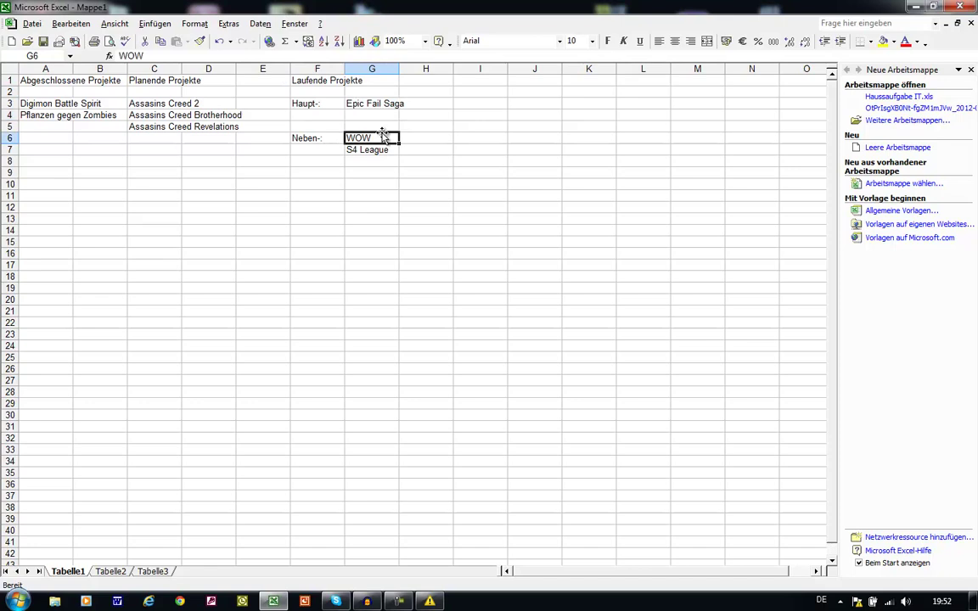
{"action": "left_click", "coordinate": [282, 127]}
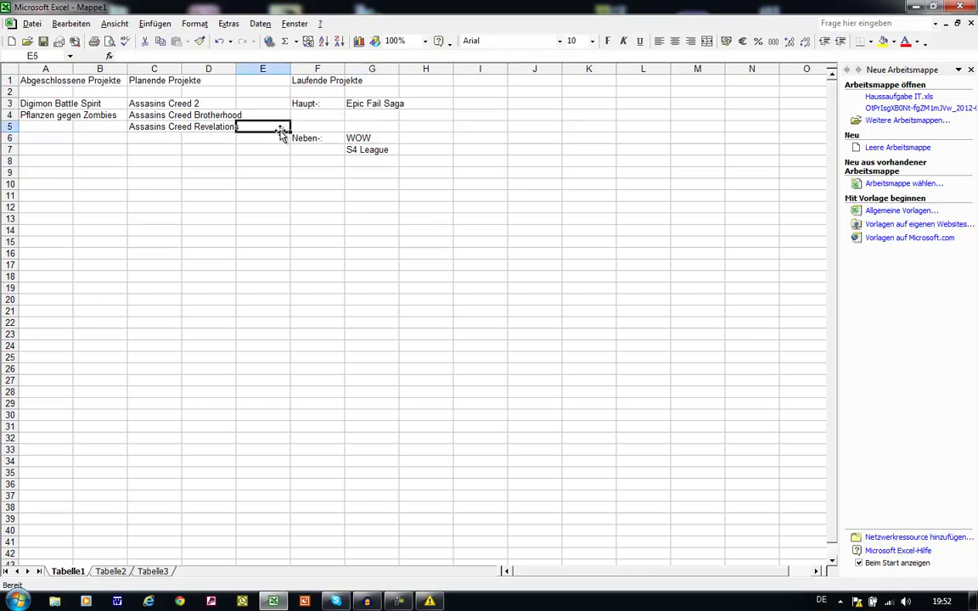
{"action": "left_click", "coordinate": [265, 102]}
{"action": "left_click", "coordinate": [266, 92]}
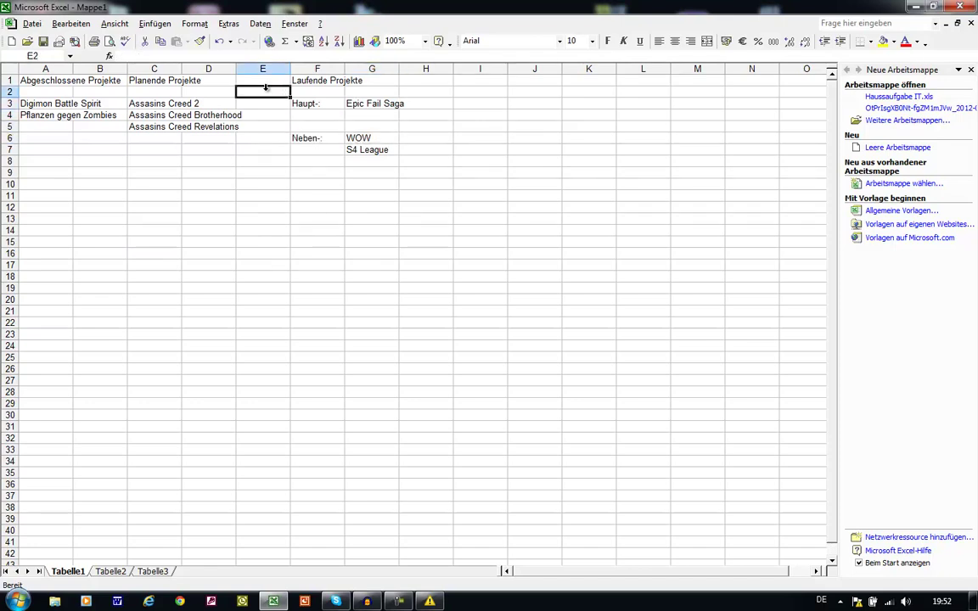
{"action": "left_click", "coordinate": [258, 80]}
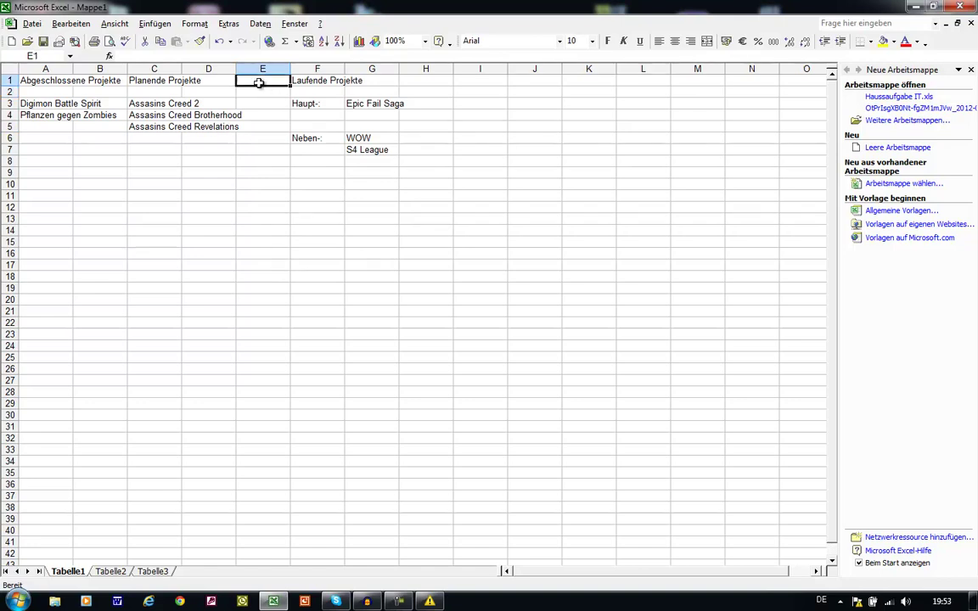
{"action": "left_click", "coordinate": [318, 92]}
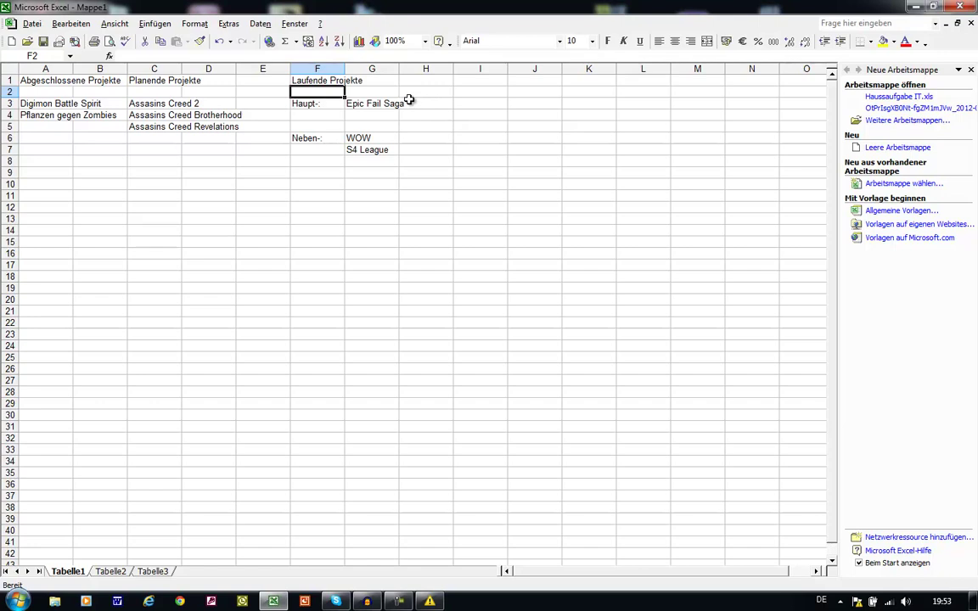
{"action": "left_click", "coordinate": [363, 90]}
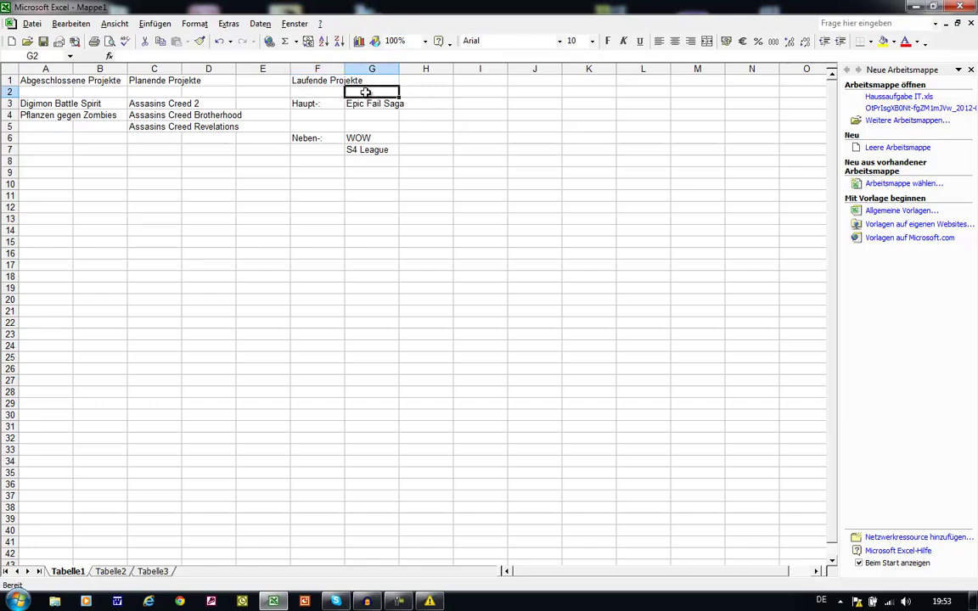
{"action": "left_click", "coordinate": [302, 91]}
{"action": "left_click", "coordinate": [305, 103]}
{"action": "left_click", "coordinate": [308, 125]}
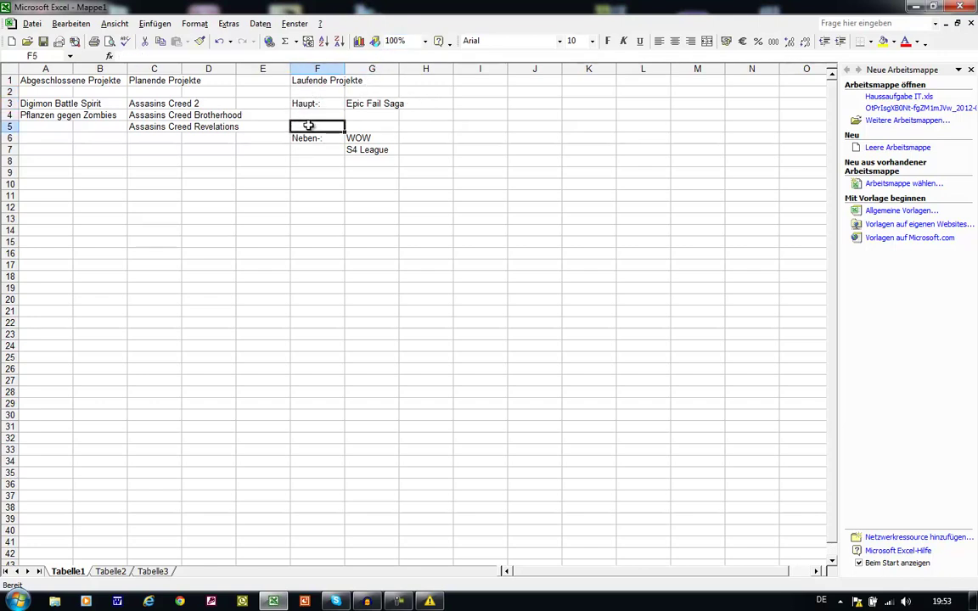
{"action": "left_click", "coordinate": [312, 103]}
{"action": "left_click", "coordinate": [307, 114]}
{"action": "left_click", "coordinate": [254, 161]}
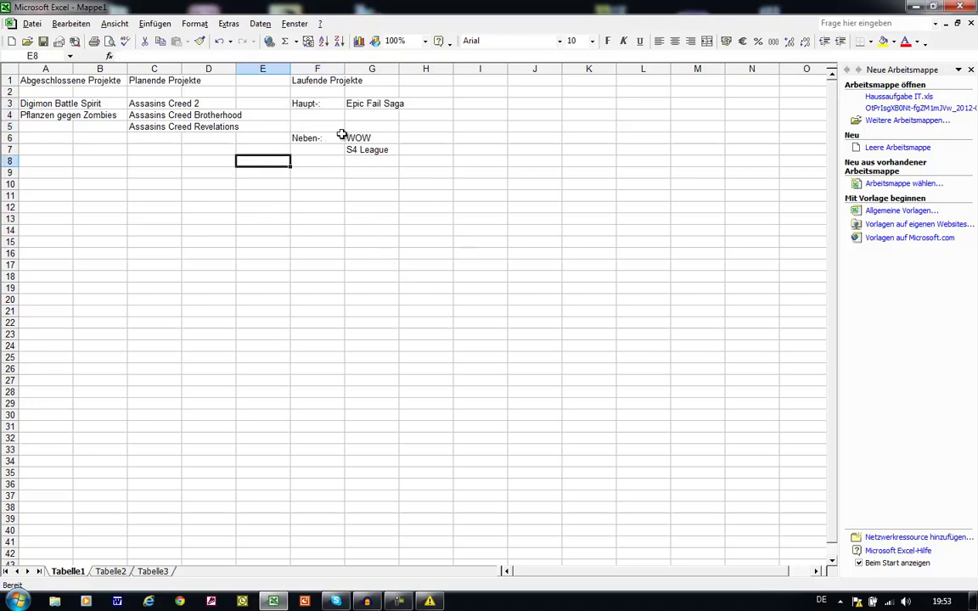
Step: Enter "Digimon World Championship oder Digimon World Dusk/Dawn" in cell G4, below the Epic Fail Saga entry
{"action": "left_click", "coordinate": [376, 103]}
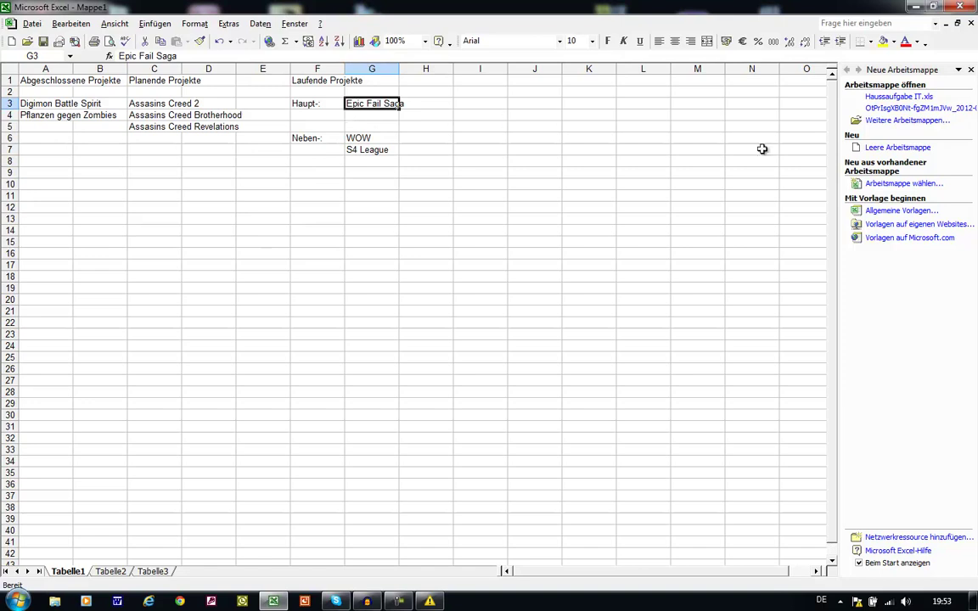
{"action": "left_click", "coordinate": [364, 113]}
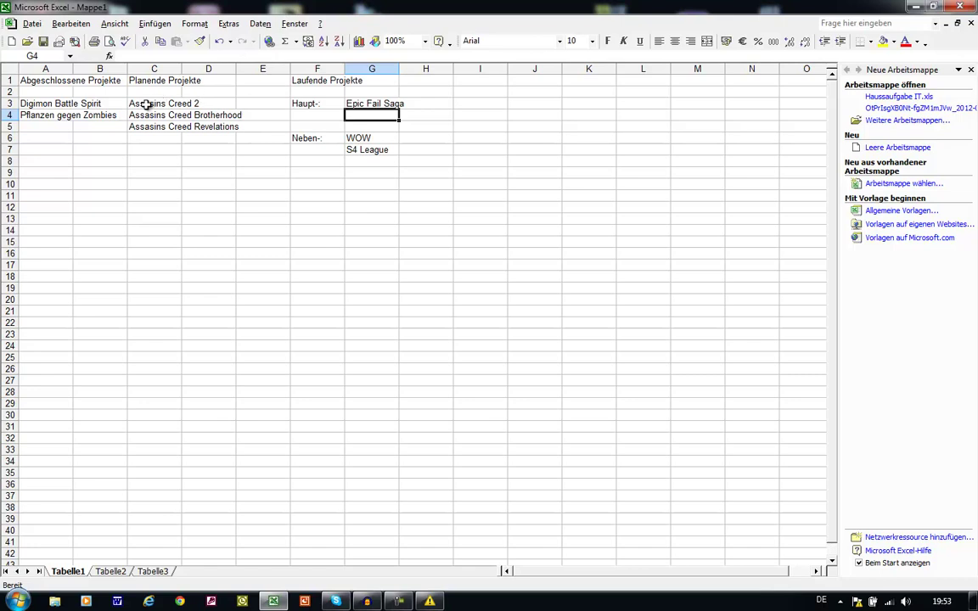
{"action": "type", "text": "D"}
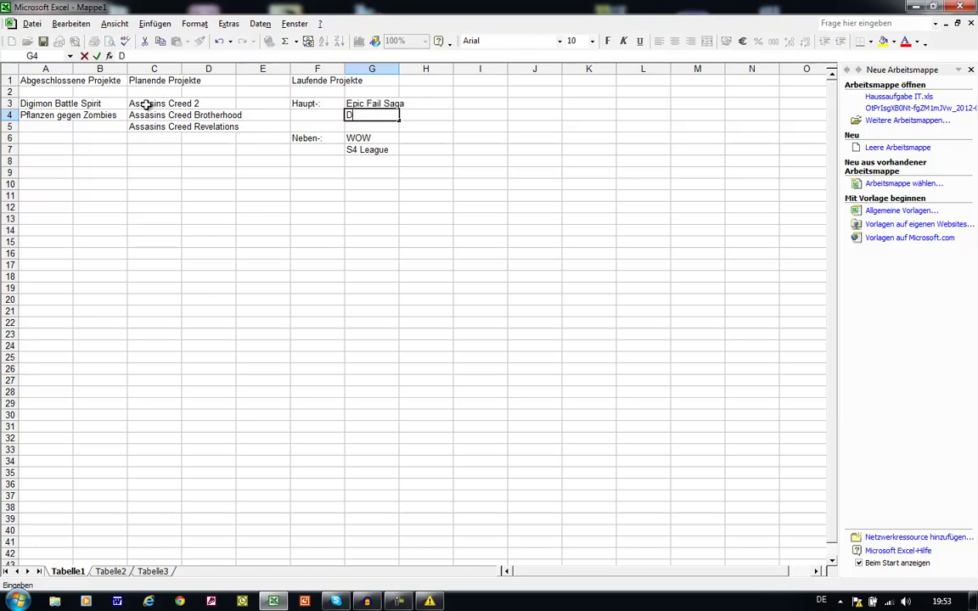
{"action": "type", "text": "igimon World "}
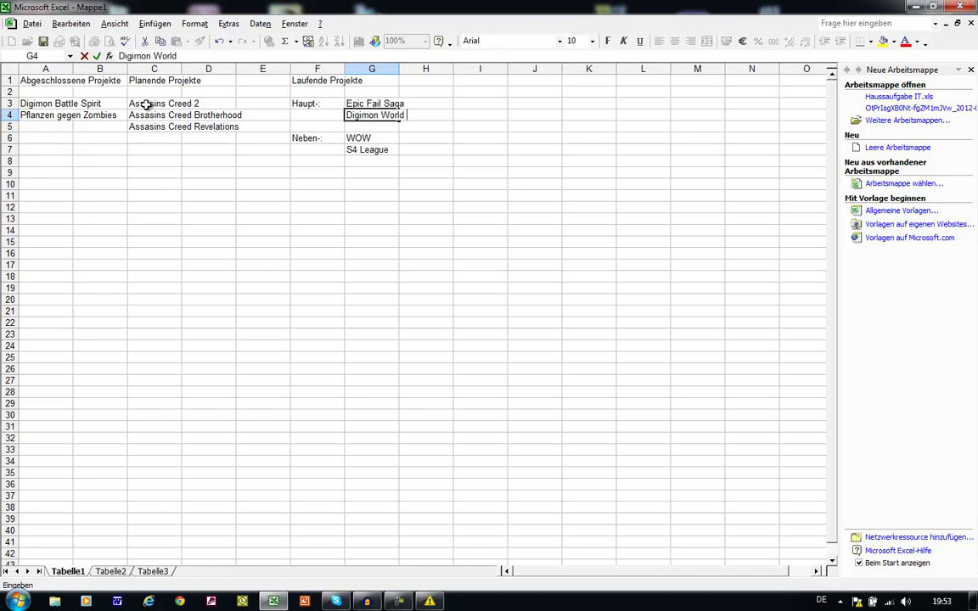
{"action": "type", "text": "Championship oder"}
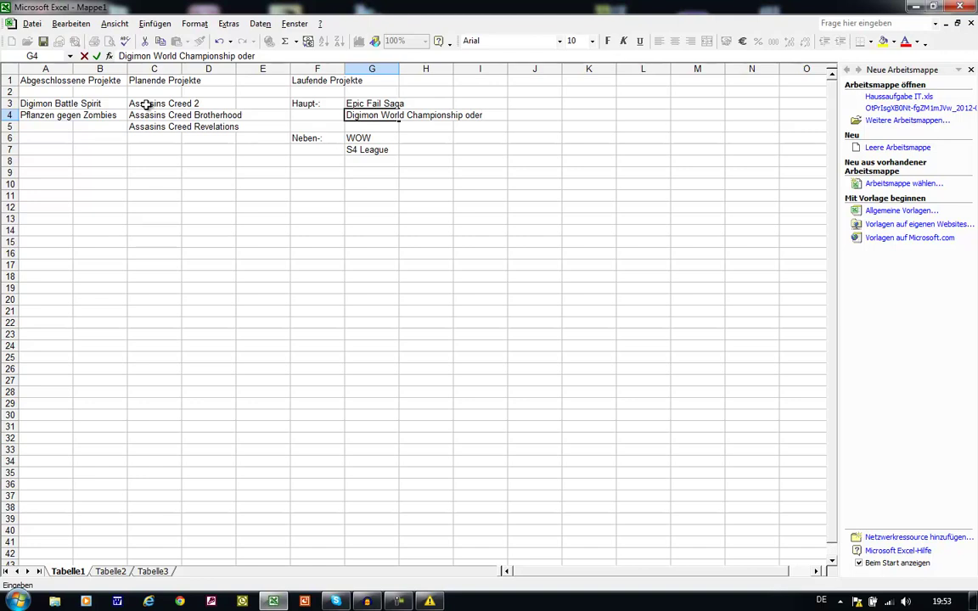
{"action": "type", "text": "Digimon World"}
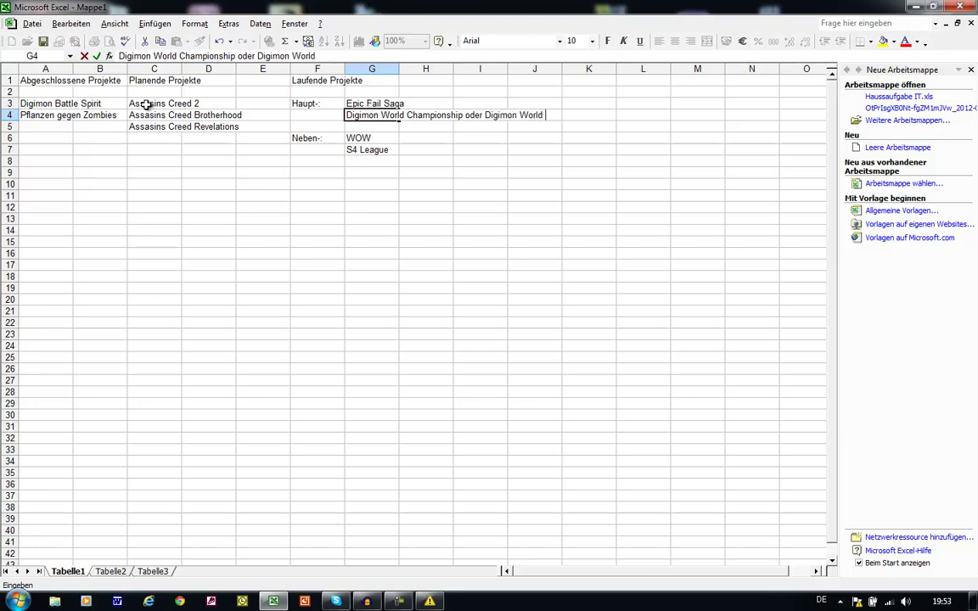
{"action": "type", "text": " Dusk/Dawn"}
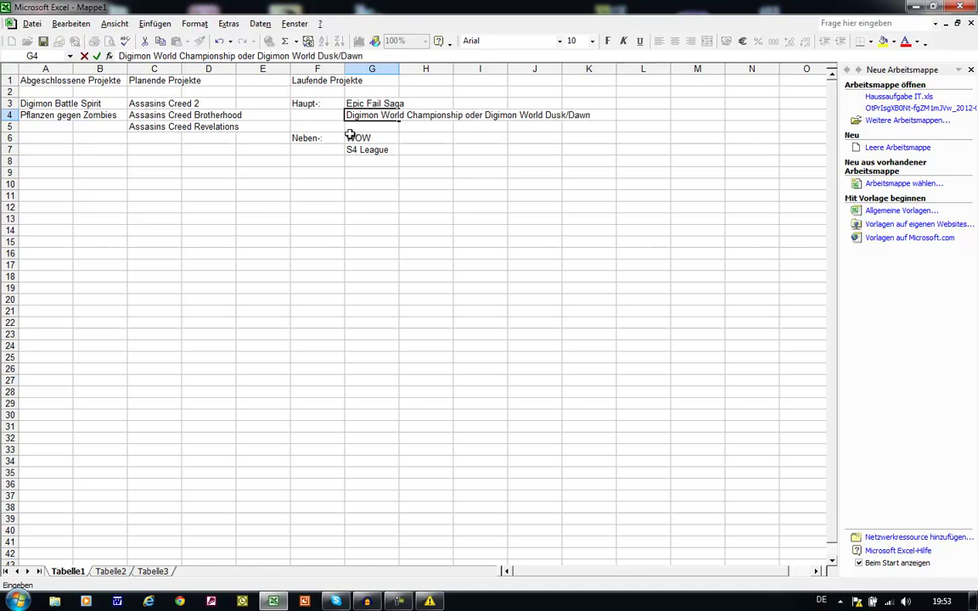
{"action": "key", "text": "Return"}
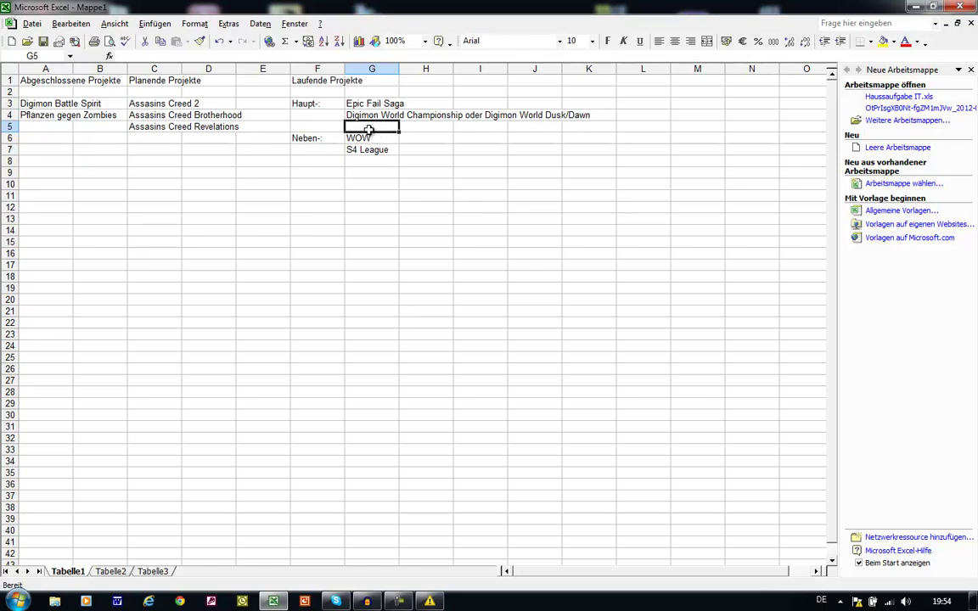
{"action": "type", "text": "Assasin"}
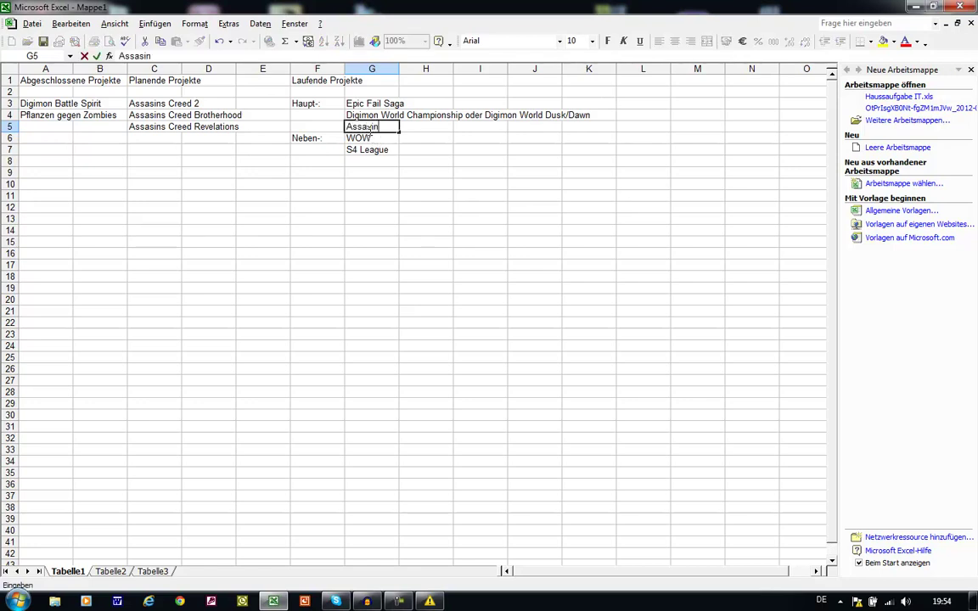
{"action": "type", "text": "s Creed 2"}
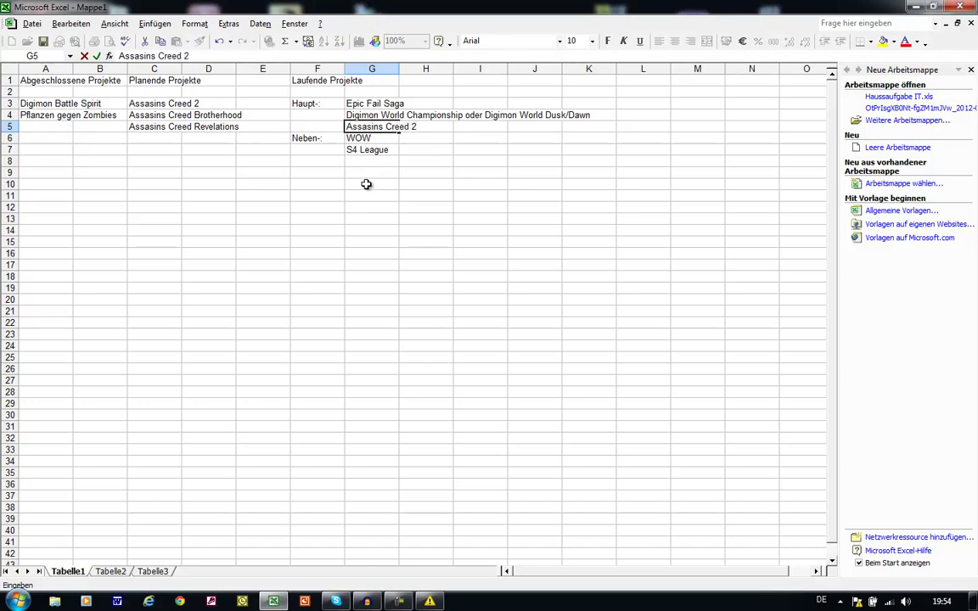
{"action": "left_click", "coordinate": [371, 171]}
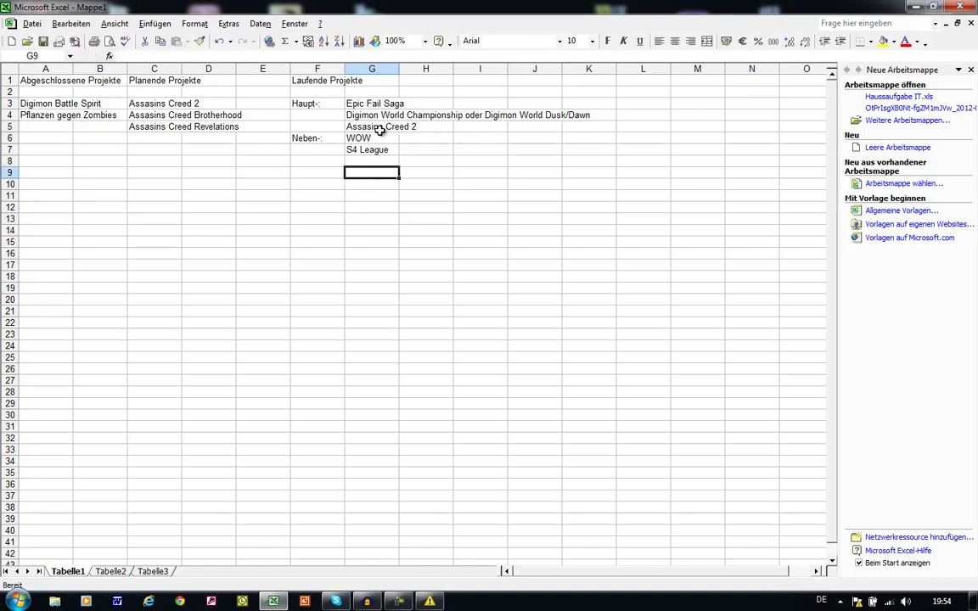
{"action": "left_click", "coordinate": [379, 128]}
{"action": "key", "text": "BackSpace"}
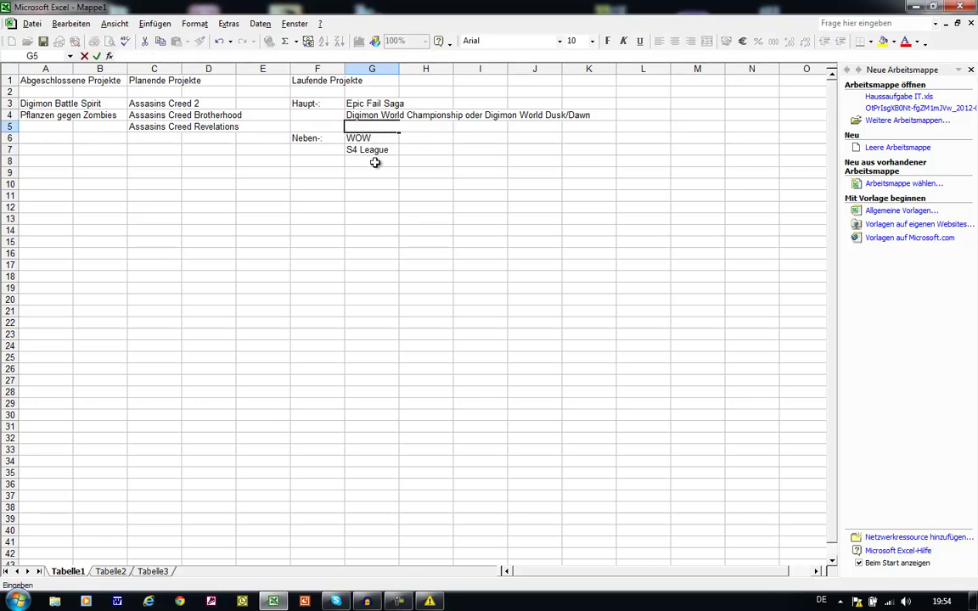
Step: Add "Assasins Creed 2" to the current side projects in cell G8, below S4 League
{"action": "left_click", "coordinate": [375, 162]}
{"action": "type", "text": "Assa"}
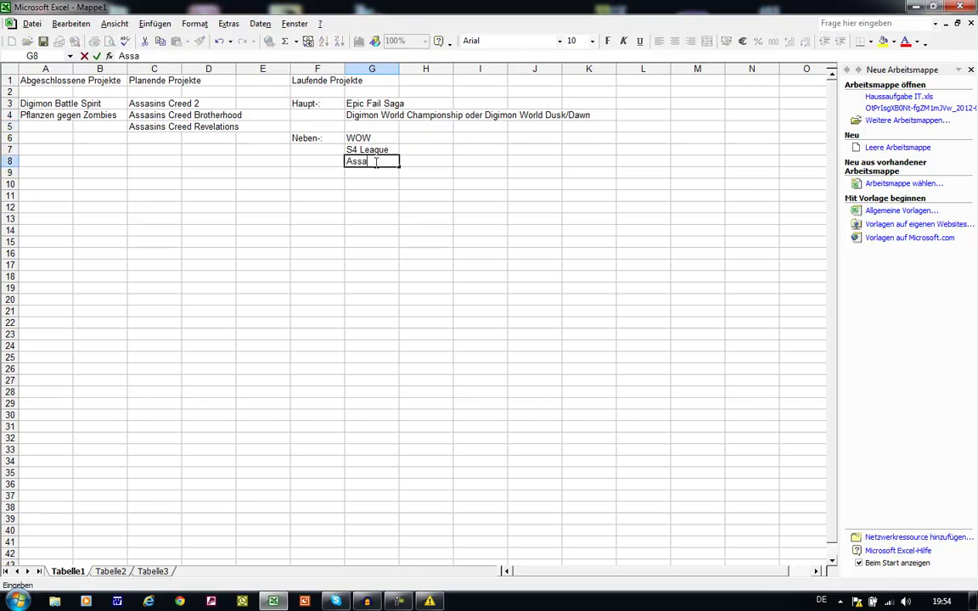
{"action": "type", "text": "sins C"}
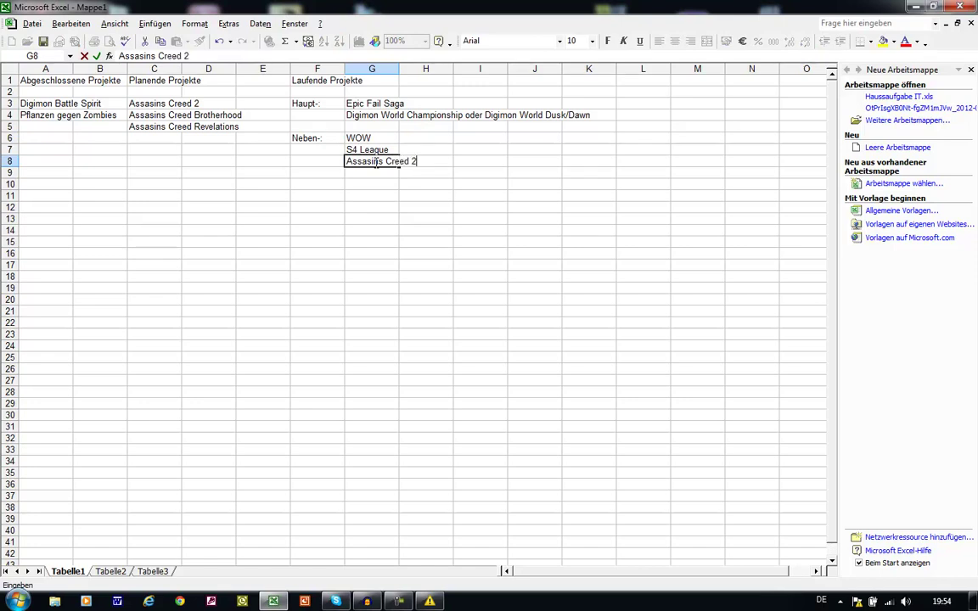
{"action": "type", "text": "reed 2"}
{"action": "left_click", "coordinate": [352, 126]}
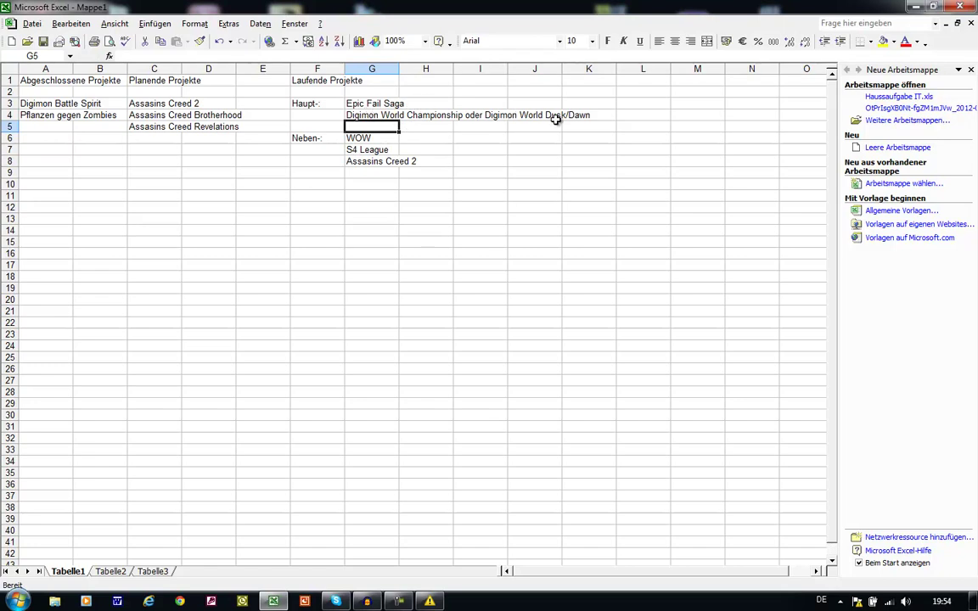
{"action": "left_click", "coordinate": [360, 149]}
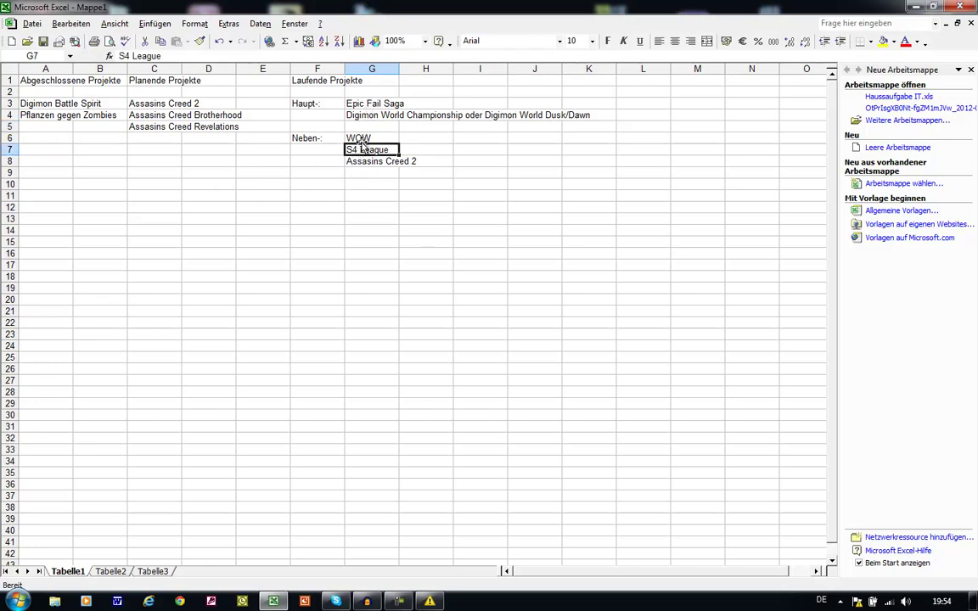
{"action": "left_click", "coordinate": [358, 138]}
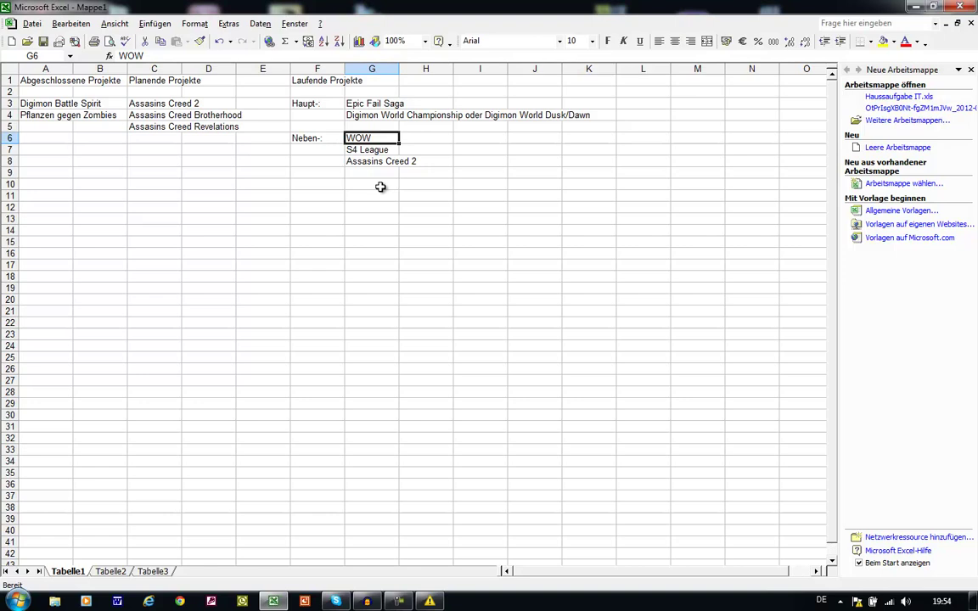
{"action": "left_click", "coordinate": [38, 79]}
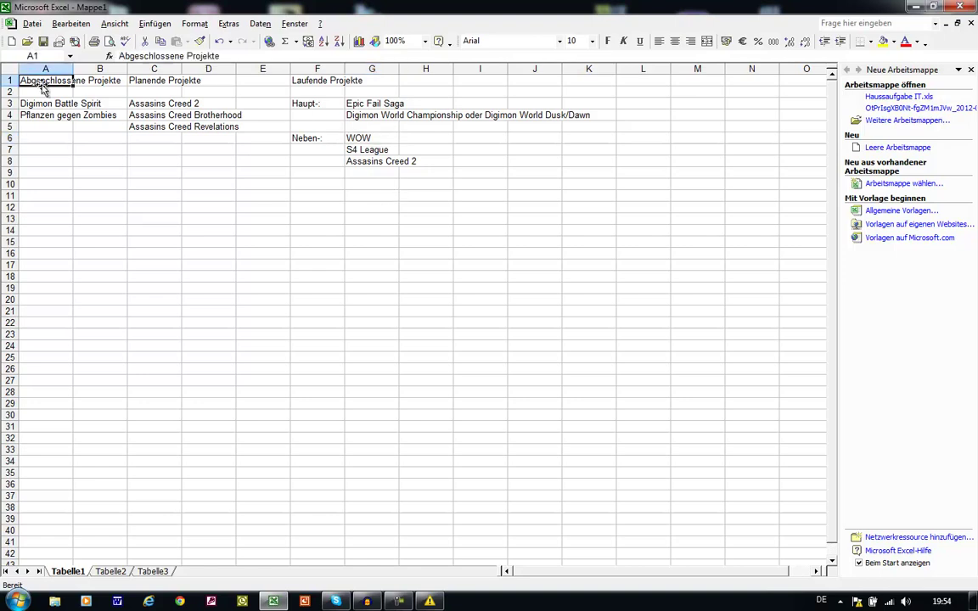
{"action": "left_click", "coordinate": [37, 102]}
{"action": "left_click", "coordinate": [37, 115]}
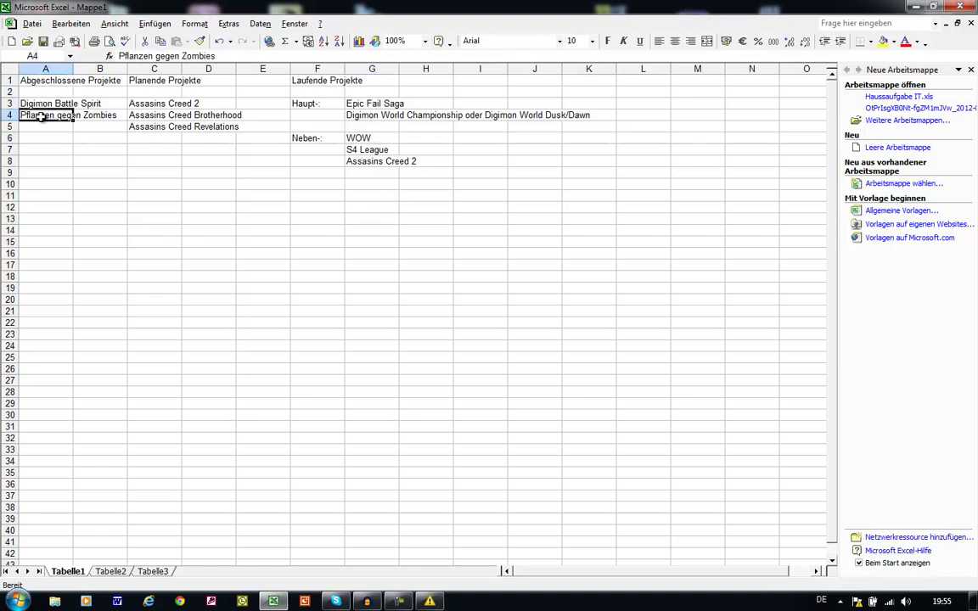
{"action": "left_click", "coordinate": [28, 74]}
{"action": "left_click", "coordinate": [78, 77]}
{"action": "left_click", "coordinate": [136, 82]}
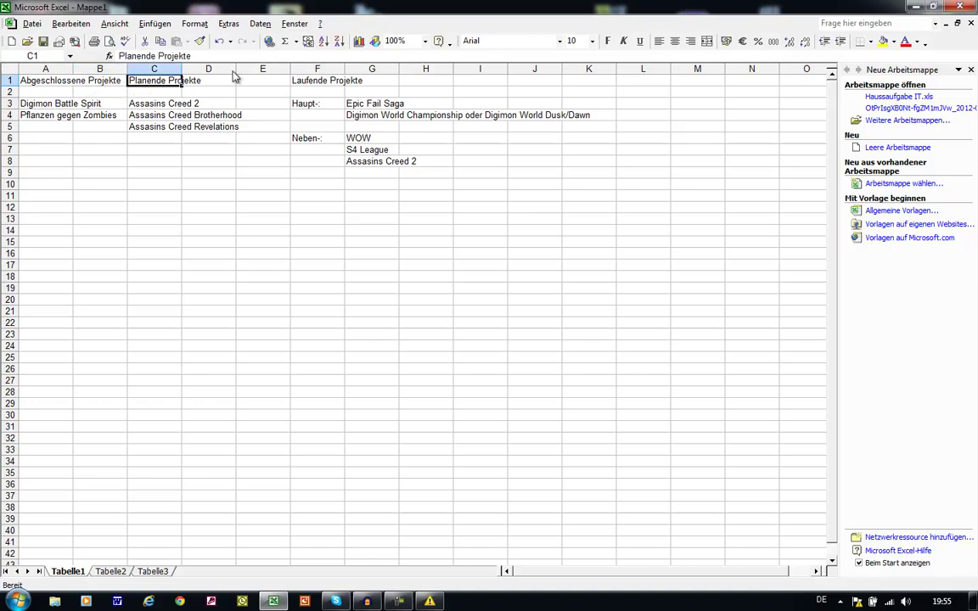
{"action": "left_click", "coordinate": [131, 91]}
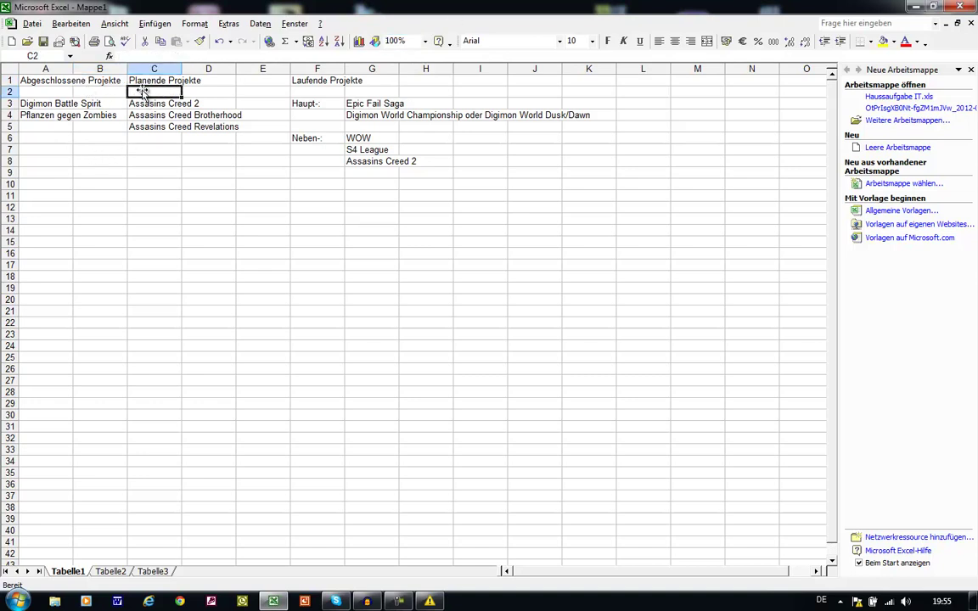
{"action": "left_click", "coordinate": [85, 125]}
{"action": "left_click", "coordinate": [66, 167]}
{"action": "left_click", "coordinate": [199, 218]}
{"action": "left_click", "coordinate": [153, 325]}
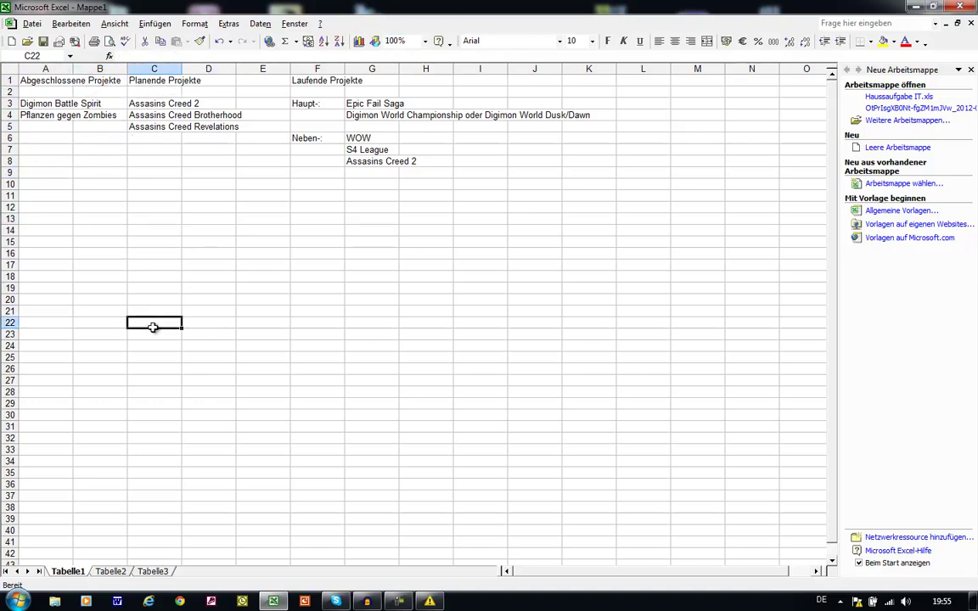
{"action": "left_click_drag", "start_coordinate": [89, 174], "coordinate": [482, 387]}
{"action": "left_click_drag", "start_coordinate": [660, 208], "coordinate": [152, 360]}
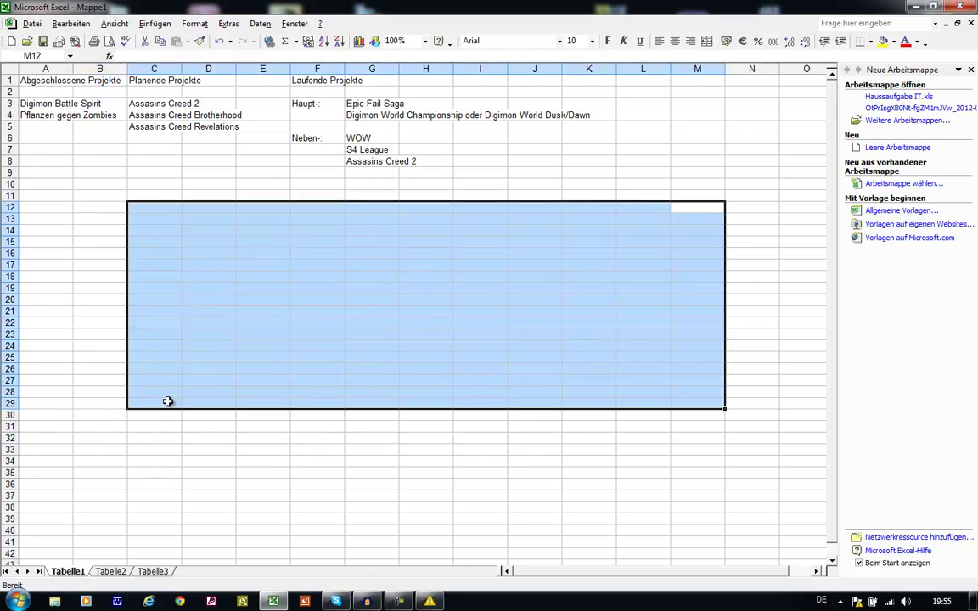
{"action": "left_click_drag", "start_coordinate": [119, 289], "coordinate": [390, 454]}
{"action": "left_click_drag", "start_coordinate": [654, 245], "coordinate": [99, 507]}
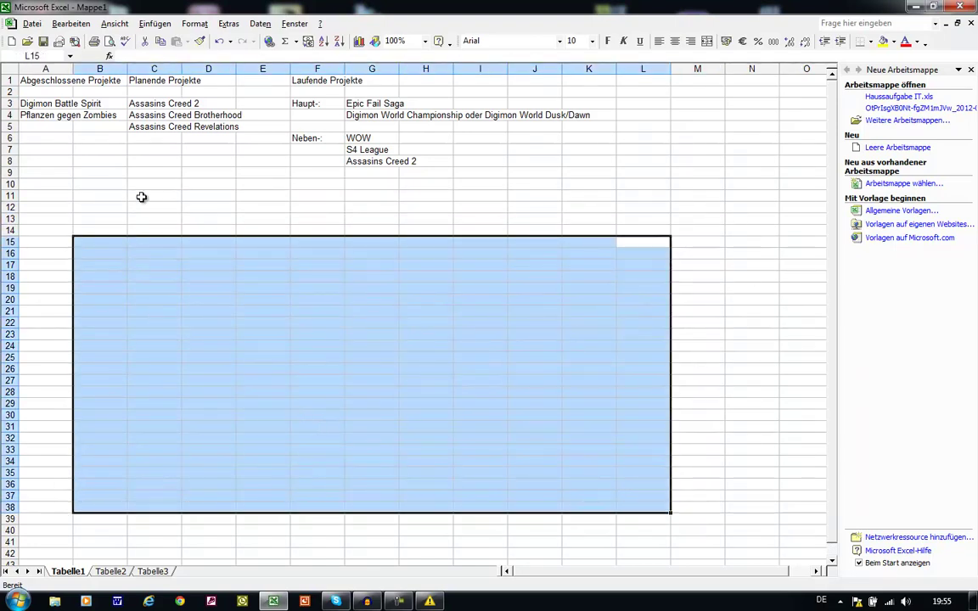
{"action": "left_click_drag", "start_coordinate": [140, 196], "coordinate": [589, 275]}
{"action": "left_click_drag", "start_coordinate": [622, 80], "coordinate": [44, 163]}
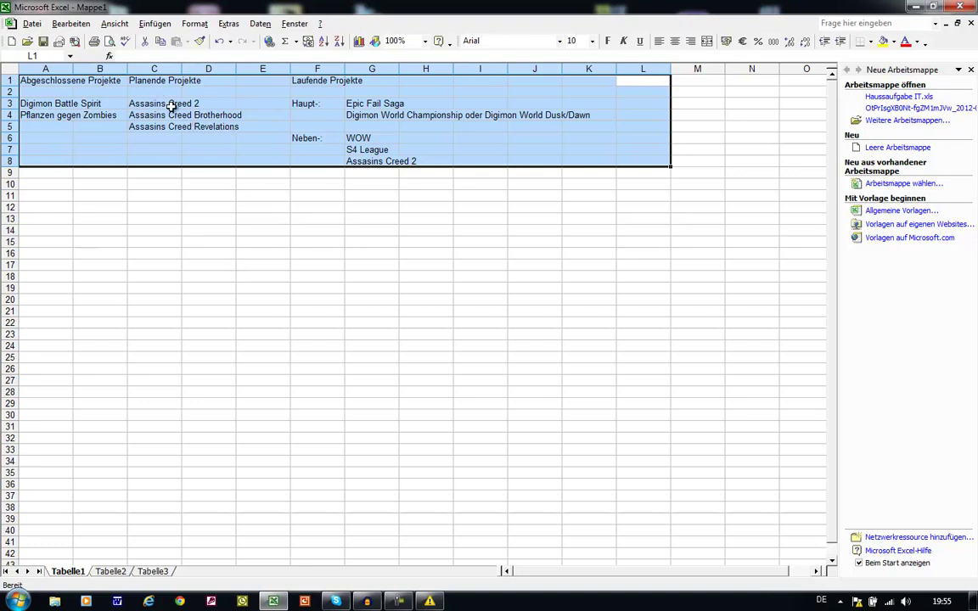
{"action": "left_click", "coordinate": [350, 264]}
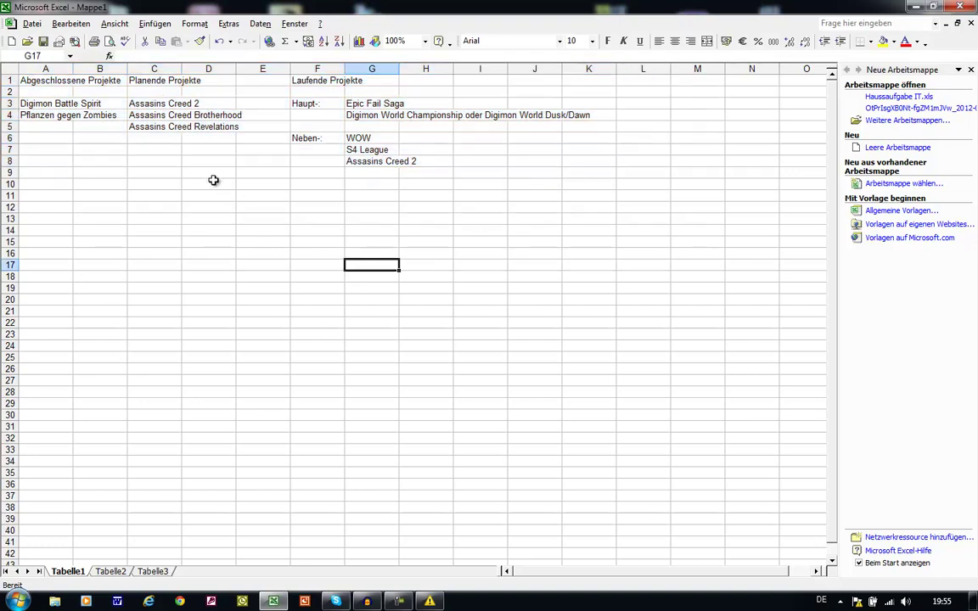
{"action": "left_click", "coordinate": [60, 137]}
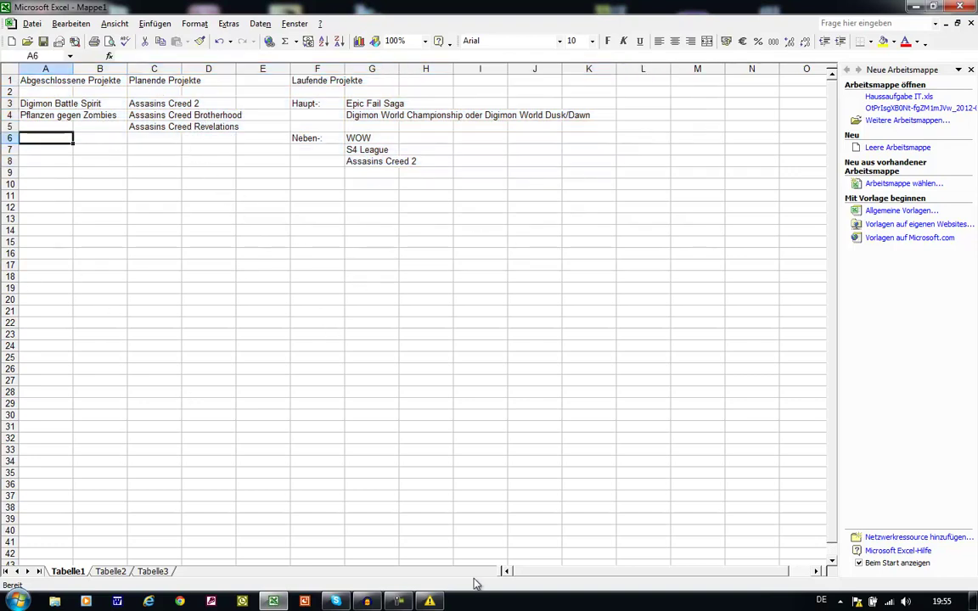